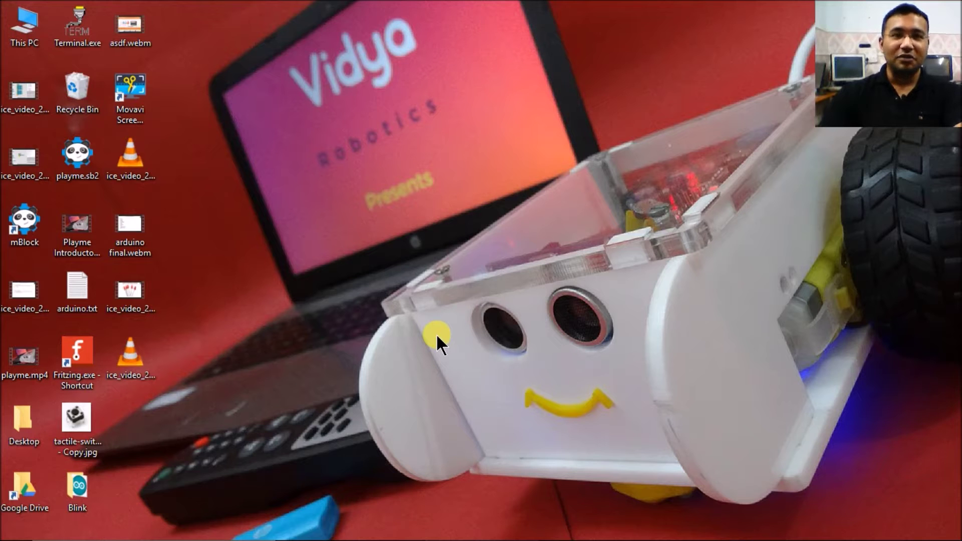
Launch Google Chrome from the Start menu so a blank New Tab shows
key(super)
click(325, 299)
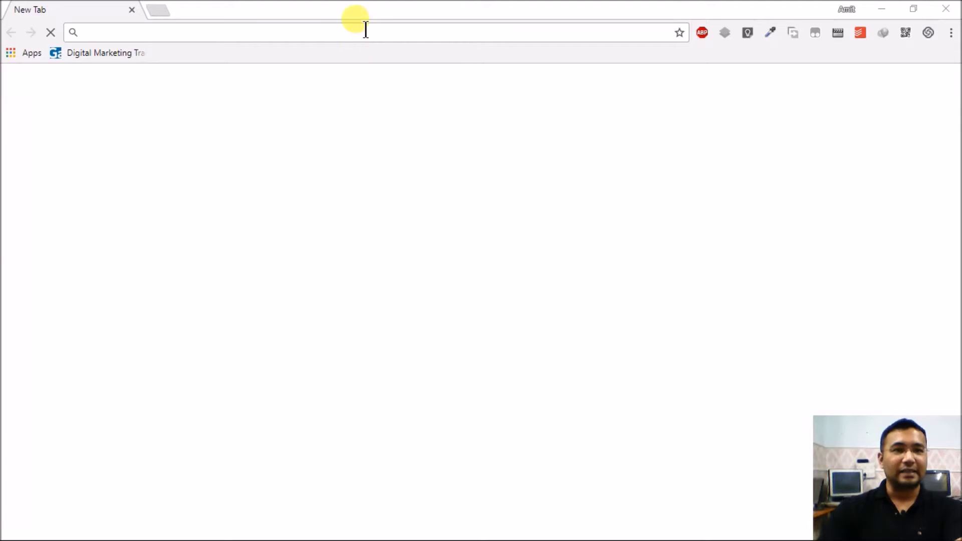
Enter arduino.cc in the address bar and load the Arduino home page
text(ardu)
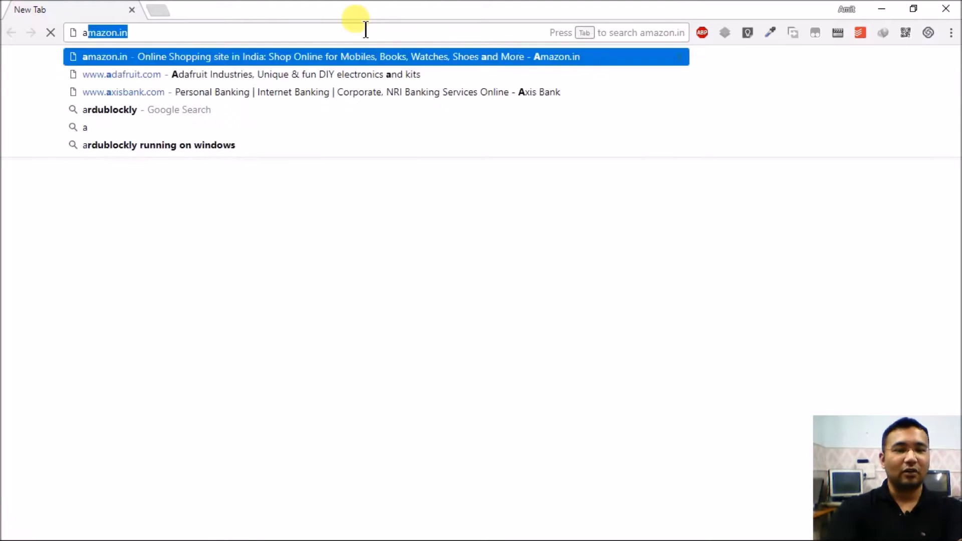
text(c)
key(BackSpace)
text(i)
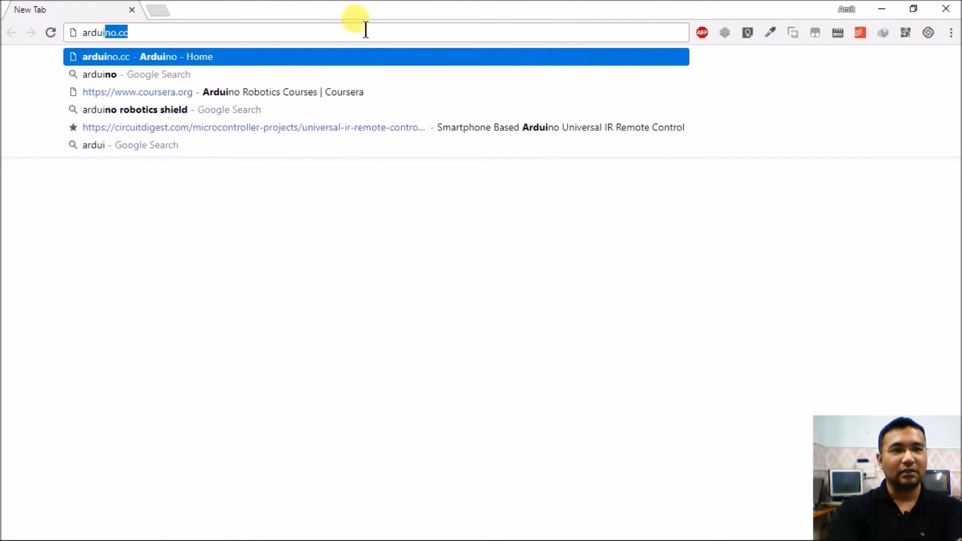
text(no.)
key(Return)
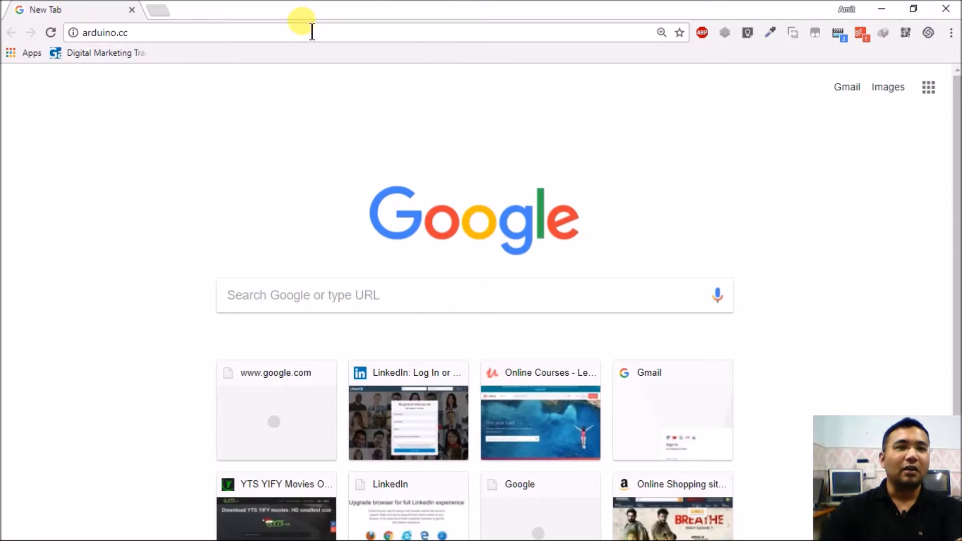
key(Return)
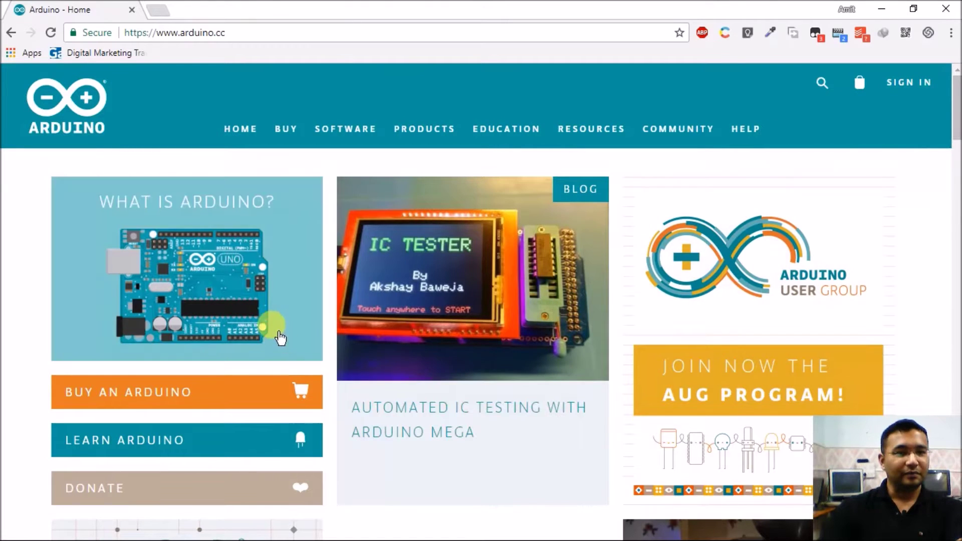
Open the Arduino Products page in a new background tab, then go to the Software page
mouse_move(424, 127)
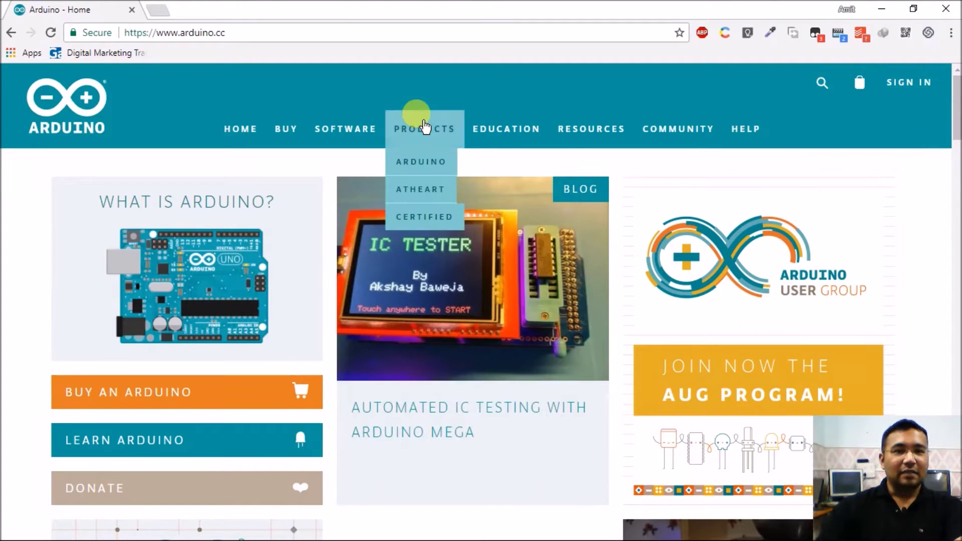
right_click(421, 160)
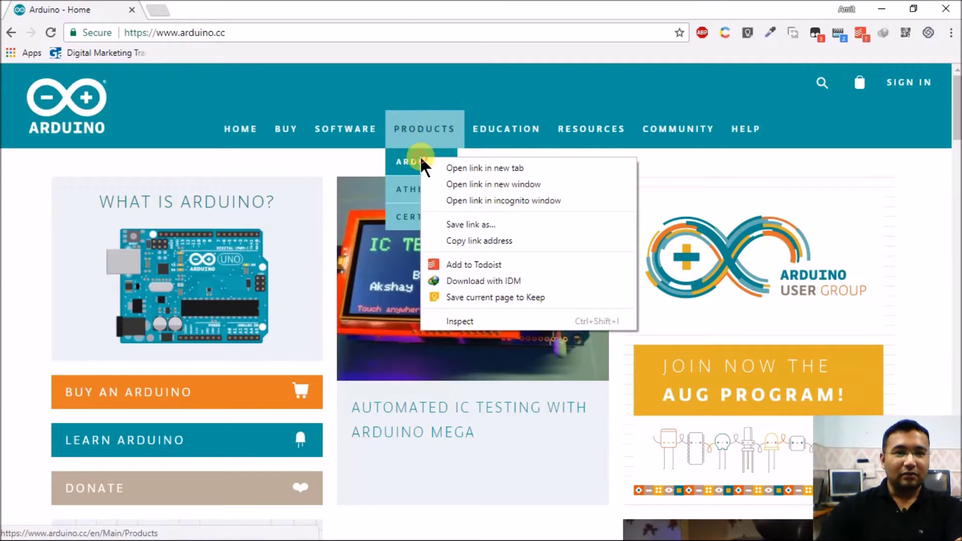
click(453, 167)
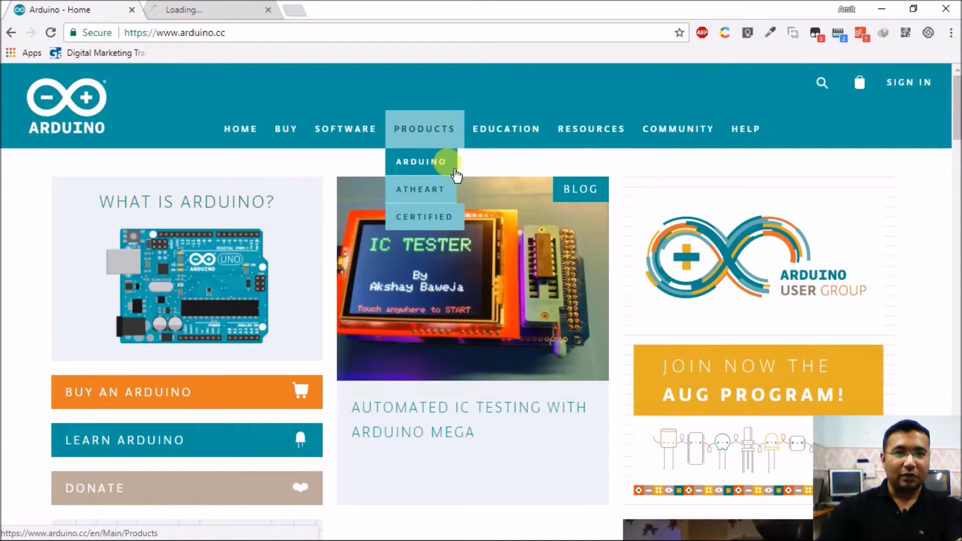
click(345, 130)
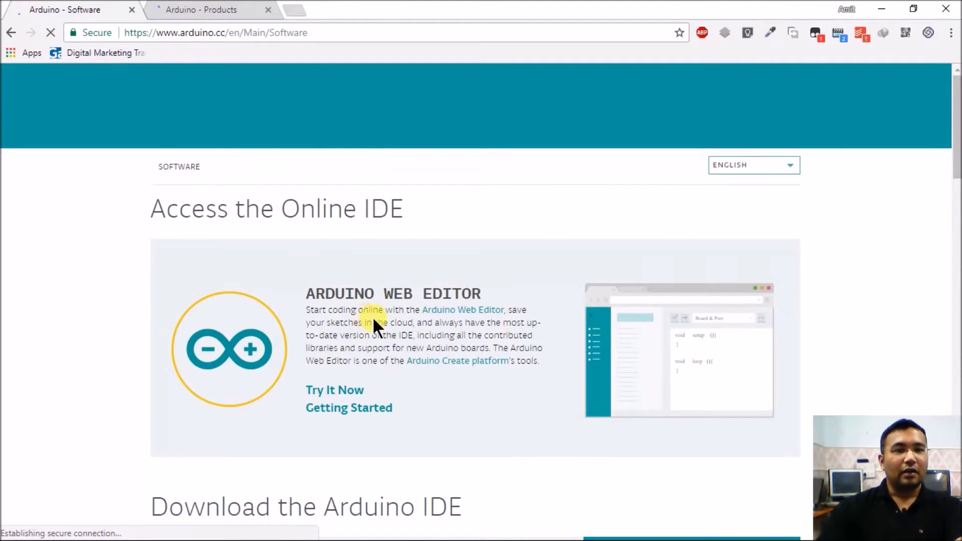
Request the Arduino 1.8.5 Windows Installer from the Download the Arduino IDE section
scroll(372, 317, down, 7)
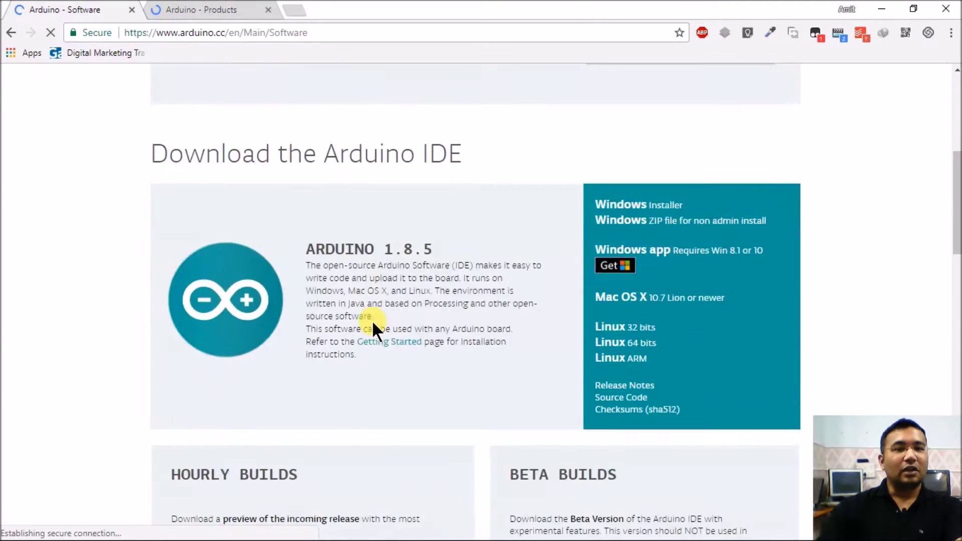
scroll(376, 301, up, 4)
scroll(376, 307, down, 4)
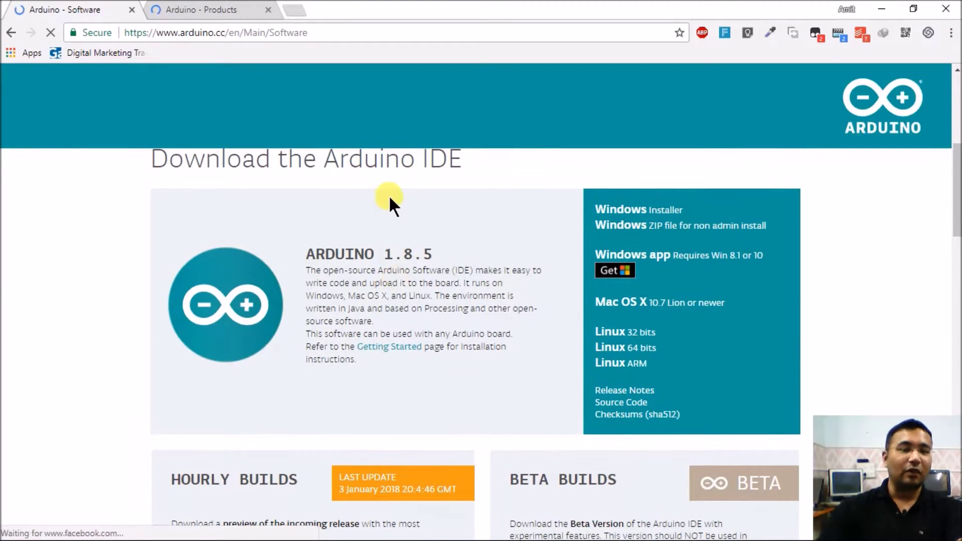
scroll(389, 194, up, 1)
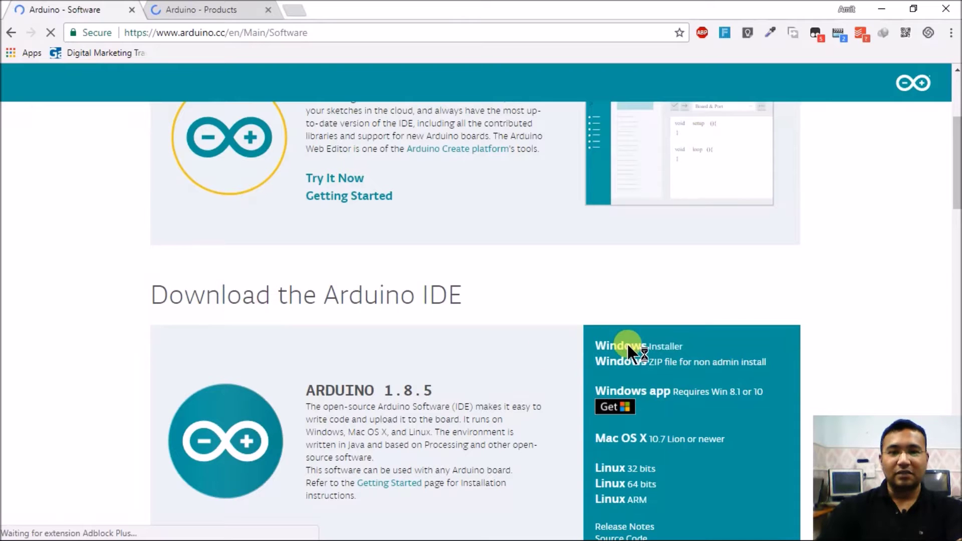
click(630, 346)
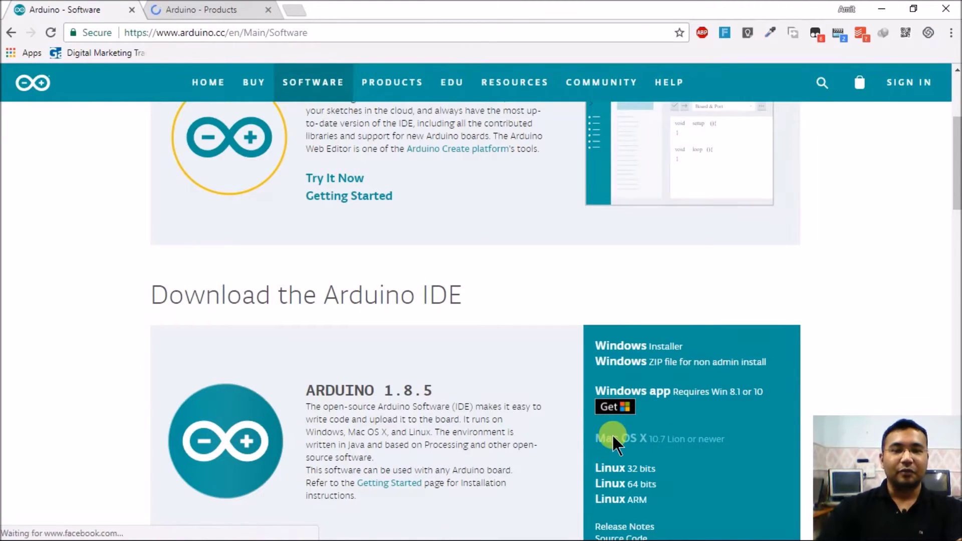
click(628, 345)
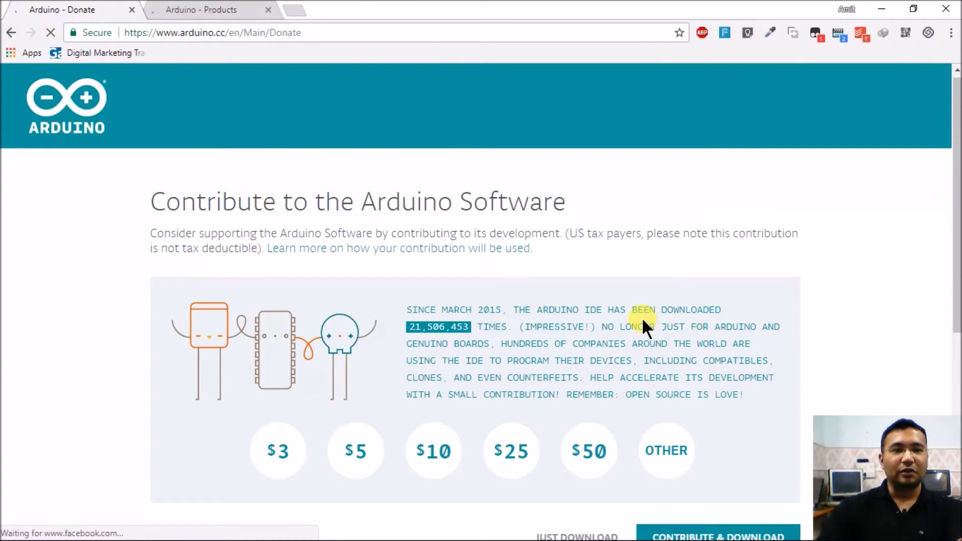
Start IDM downloading arduino-1.8.5-windows.exe, hide its progress window, and switch to the Products tab
scroll(642, 316, down, 2)
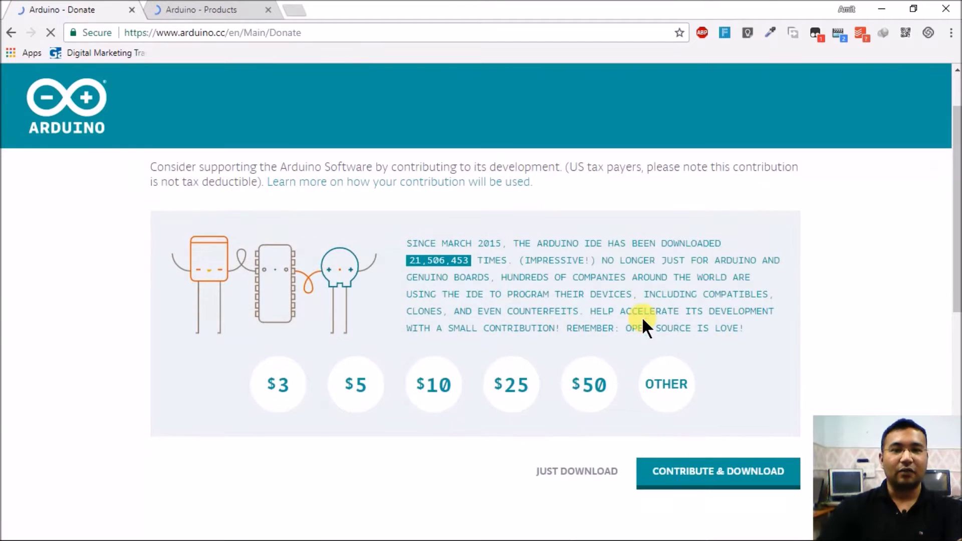
scroll(644, 321, up, 1)
scroll(642, 312, up, 1)
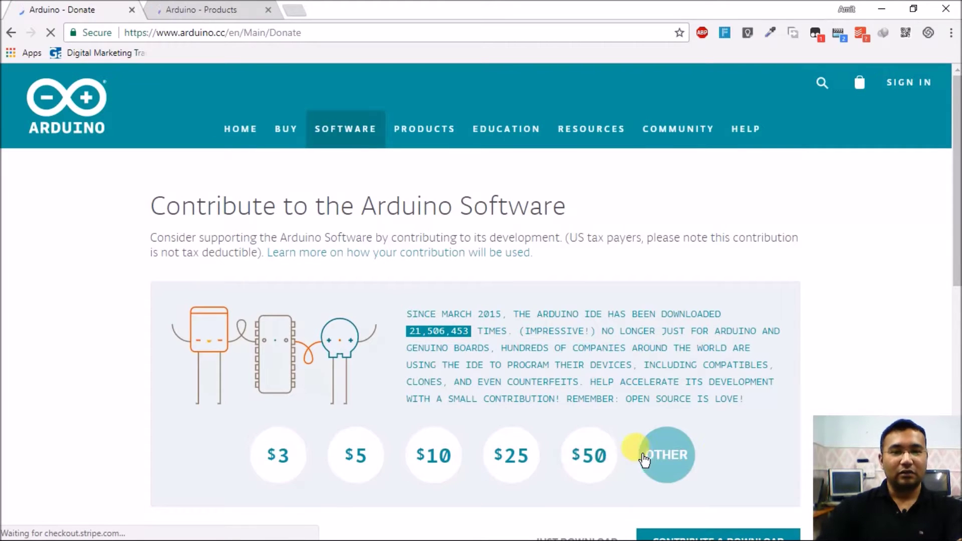
scroll(644, 462, down, 4)
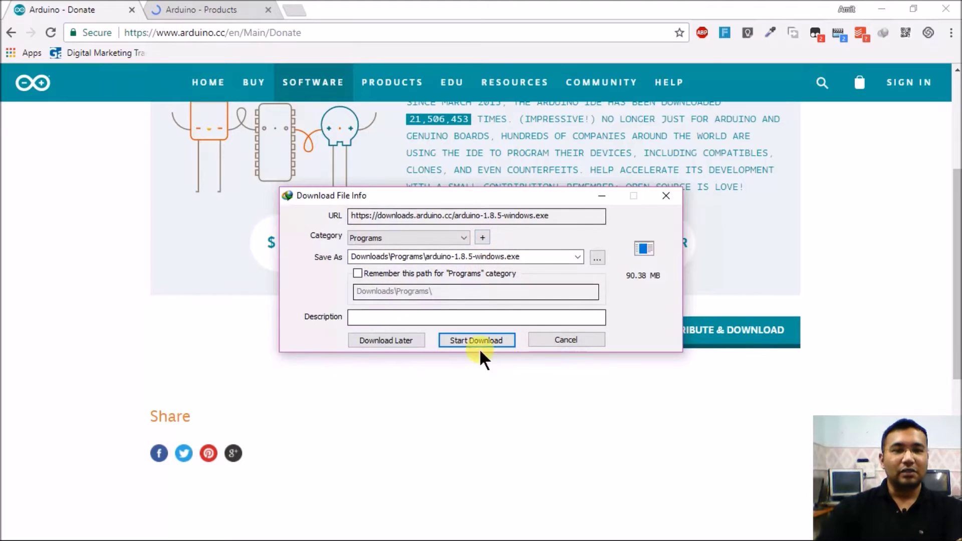
mouse_move(501, 191)
mouse_down()
mouse_move(494, 185)
mouse_move(506, 180)
mouse_up()
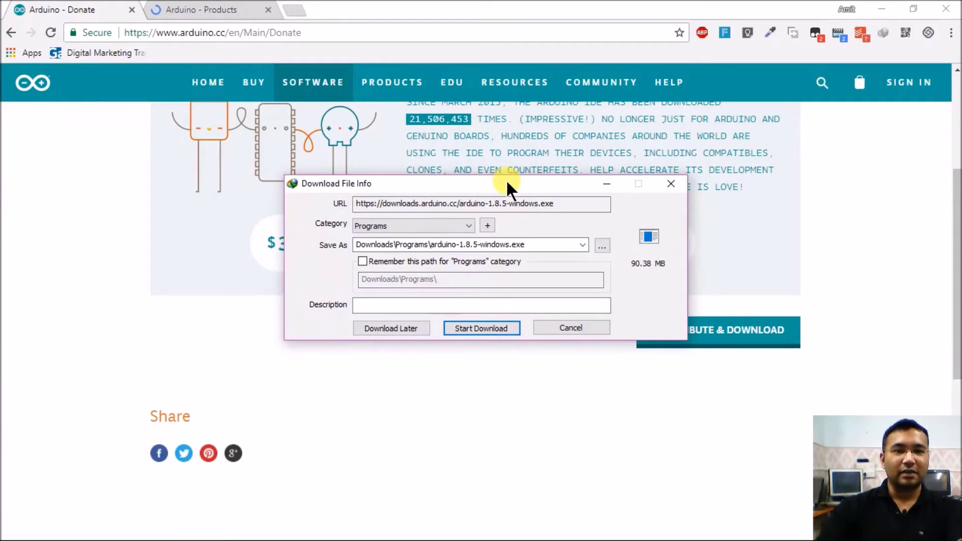
click(480, 328)
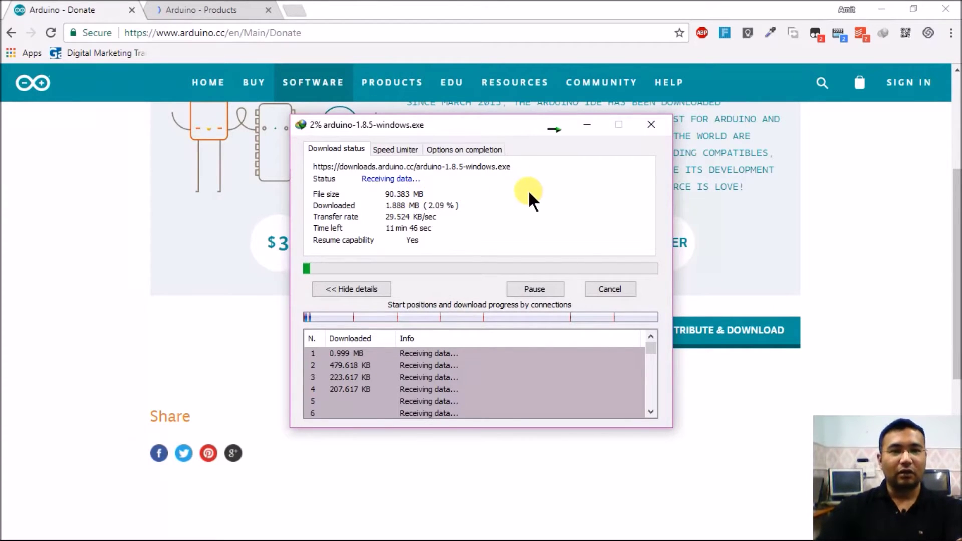
click(552, 129)
key(ctrl+Tab)
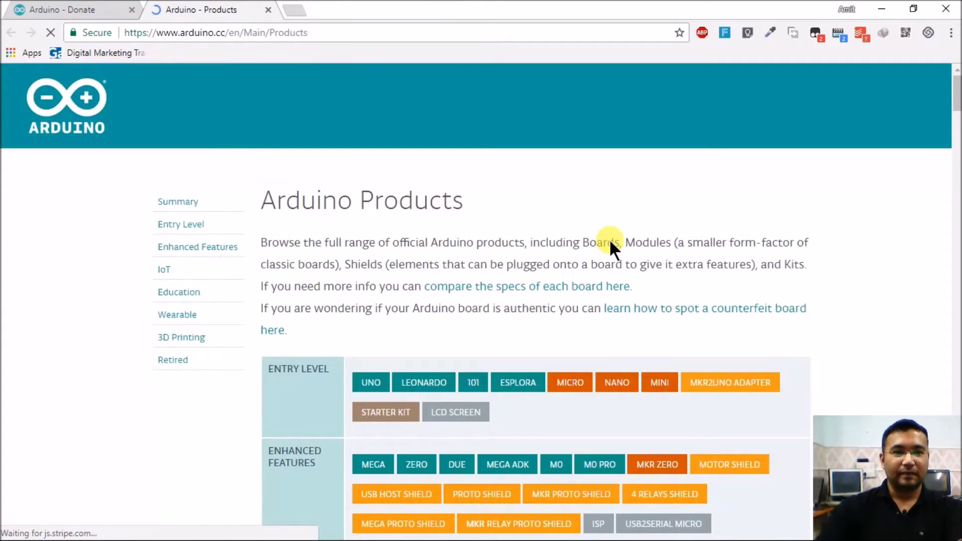
Browse the Arduino product categories, then minimise Chrome to the desktop
scroll(604, 237, down, 2)
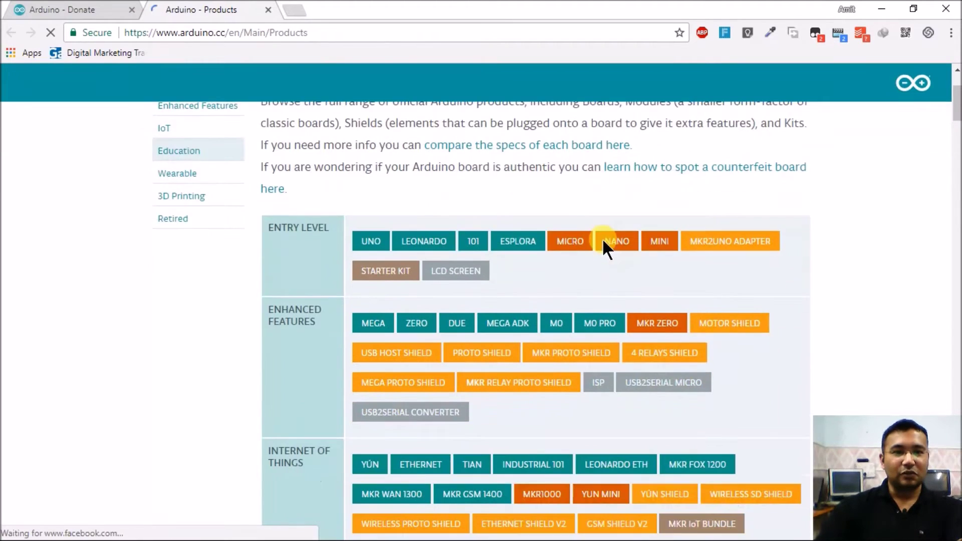
scroll(299, 213, down, 1)
scroll(296, 203, down, 1)
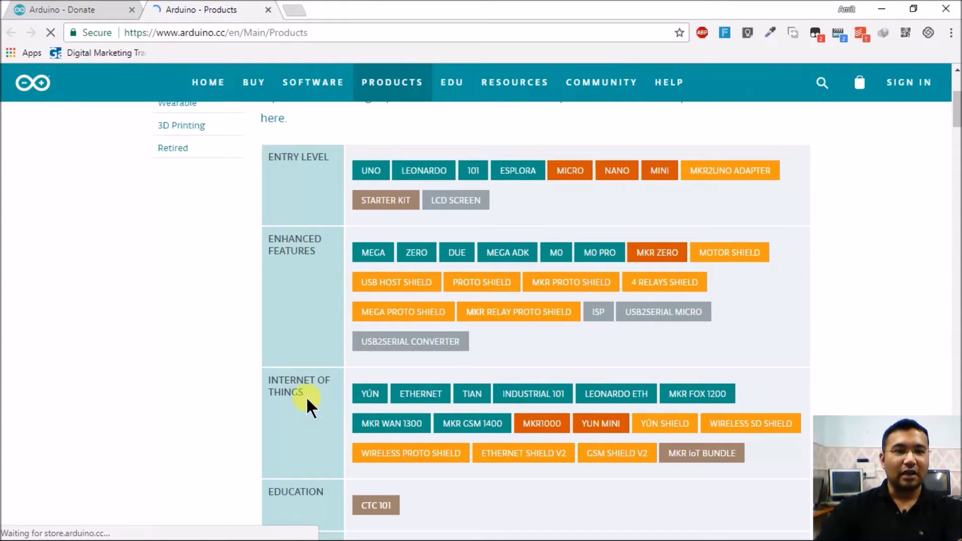
scroll(305, 395, down, 1)
scroll(302, 393, down, 1)
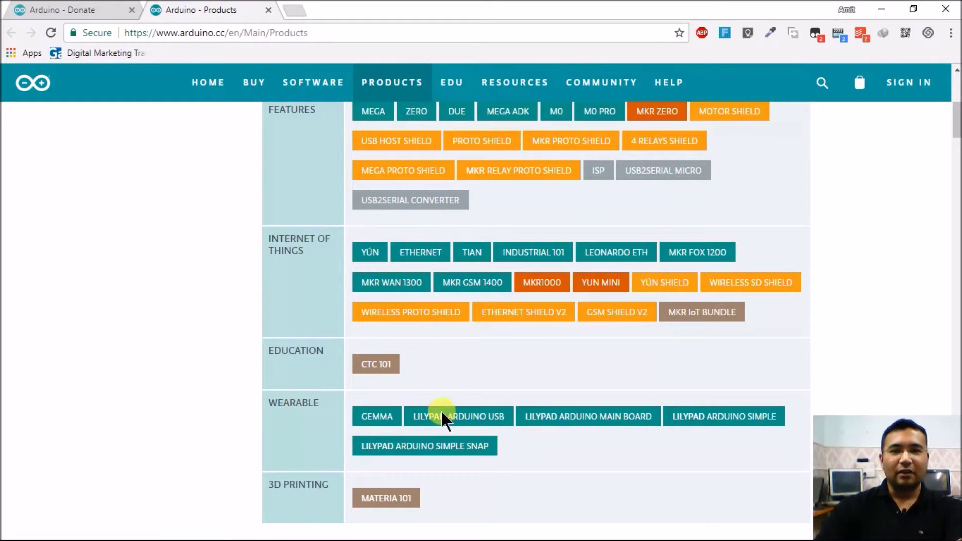
scroll(461, 332, up, 3)
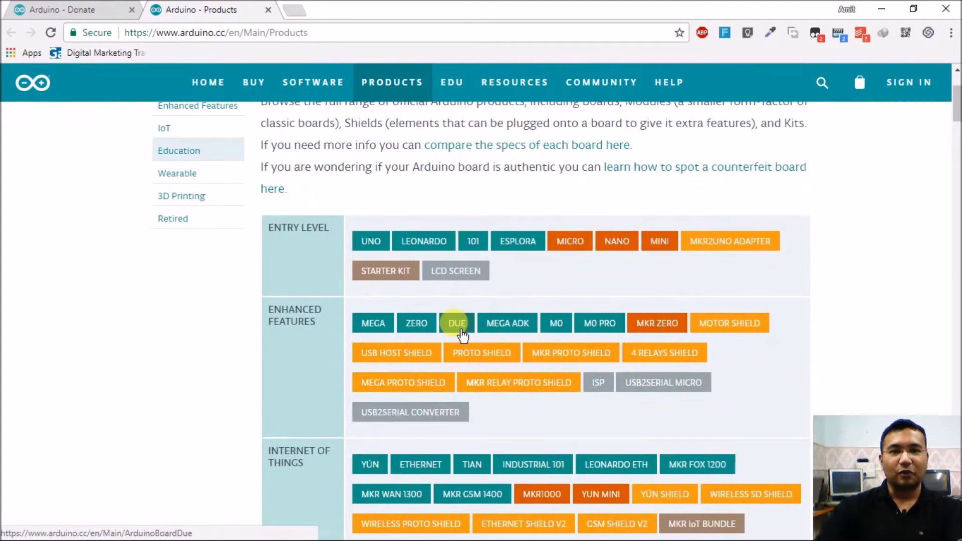
scroll(458, 337, down, 4)
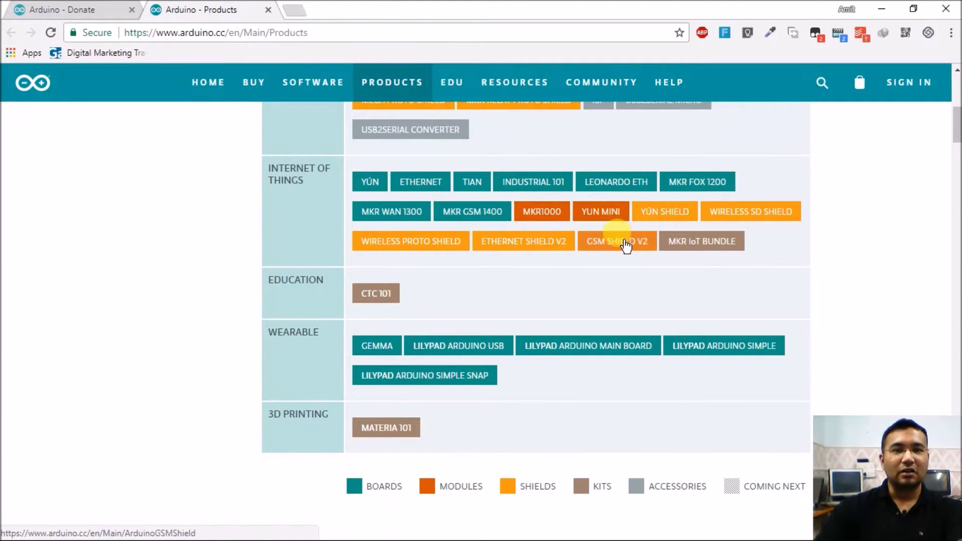
scroll(602, 244, up, 3)
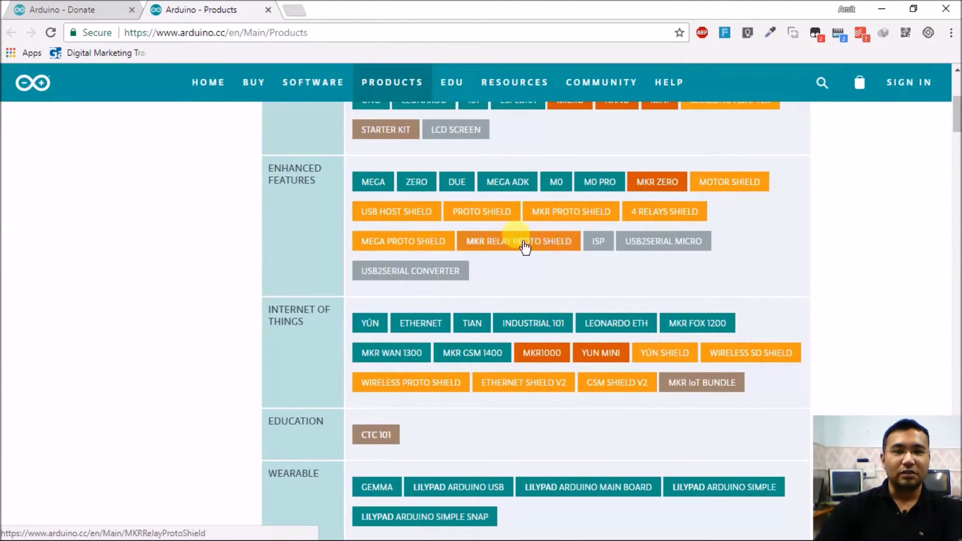
scroll(736, 188, up, 3)
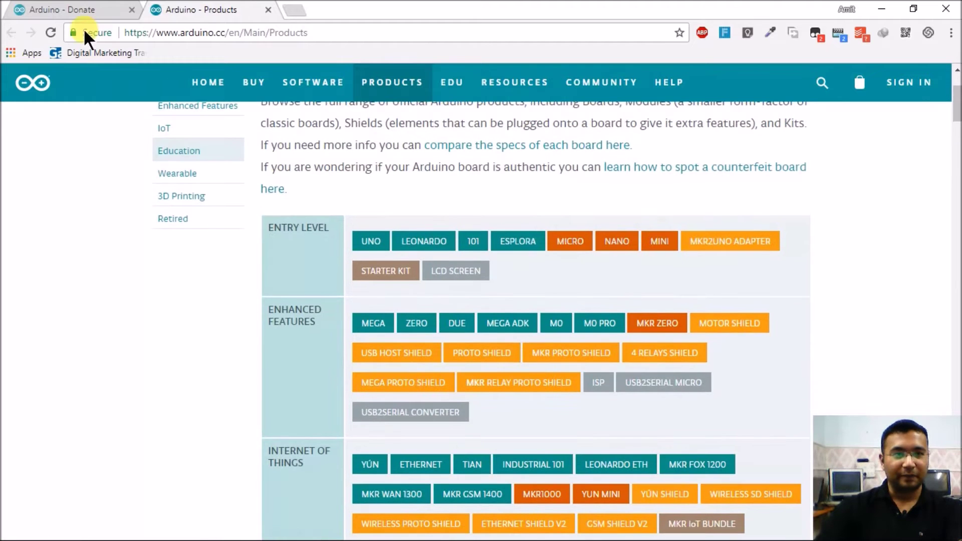
click(881, 9)
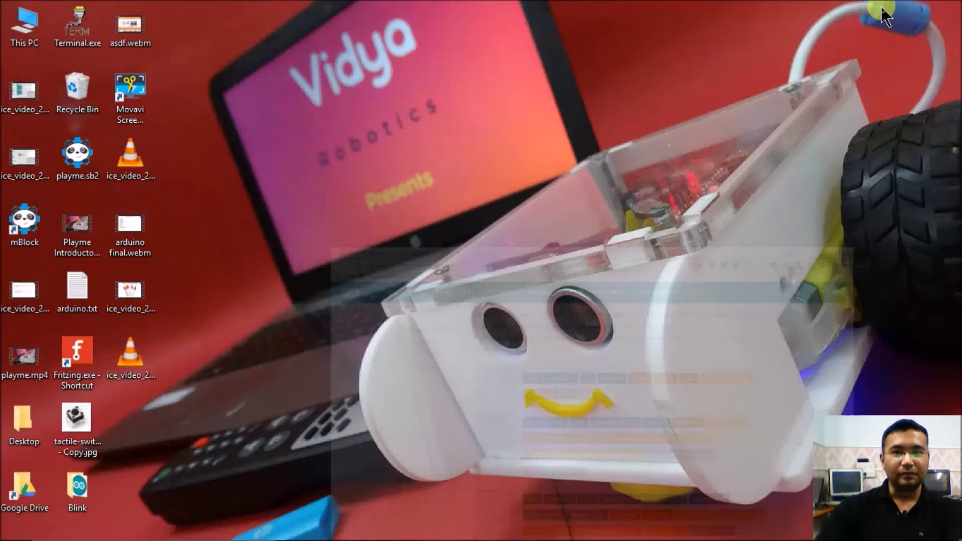
key(alt+Tab)
key(alt+Tab)
key(alt+Tab)
key(alt+Tab)
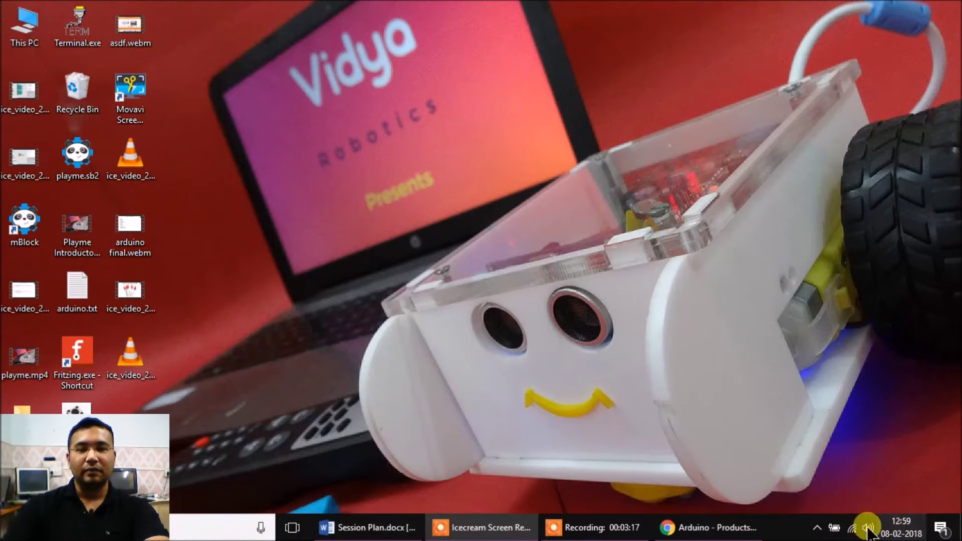
click(822, 531)
right_click(802, 469)
click(819, 501)
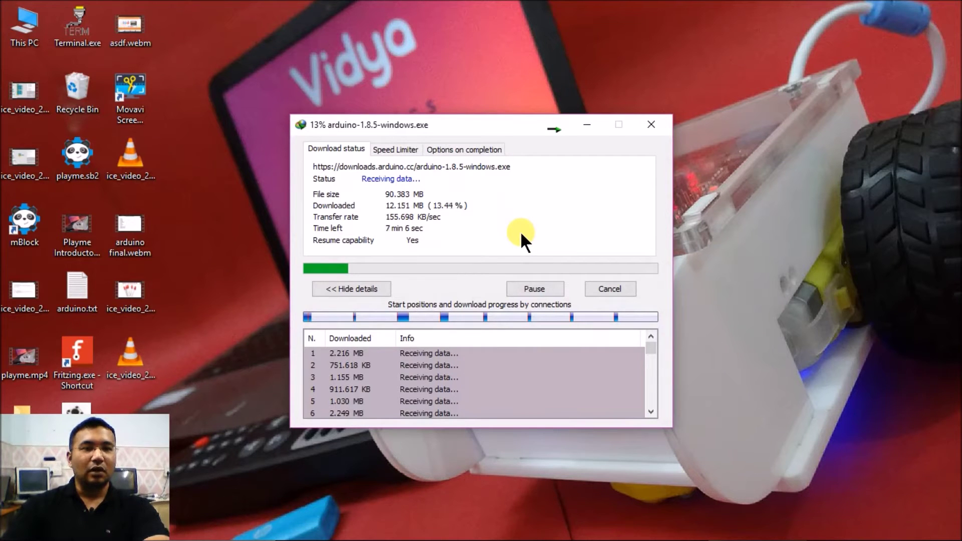
mouse_move(556, 537)
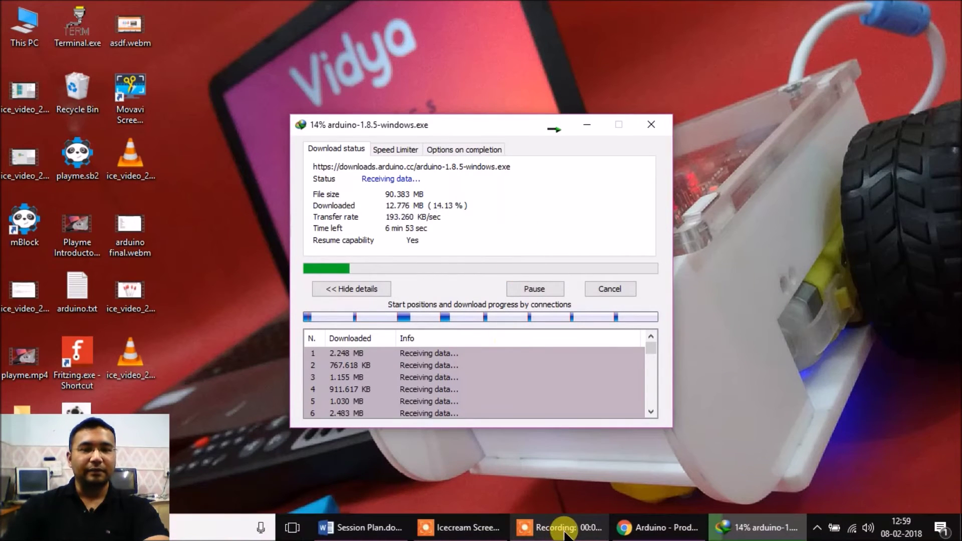
click(565, 533)
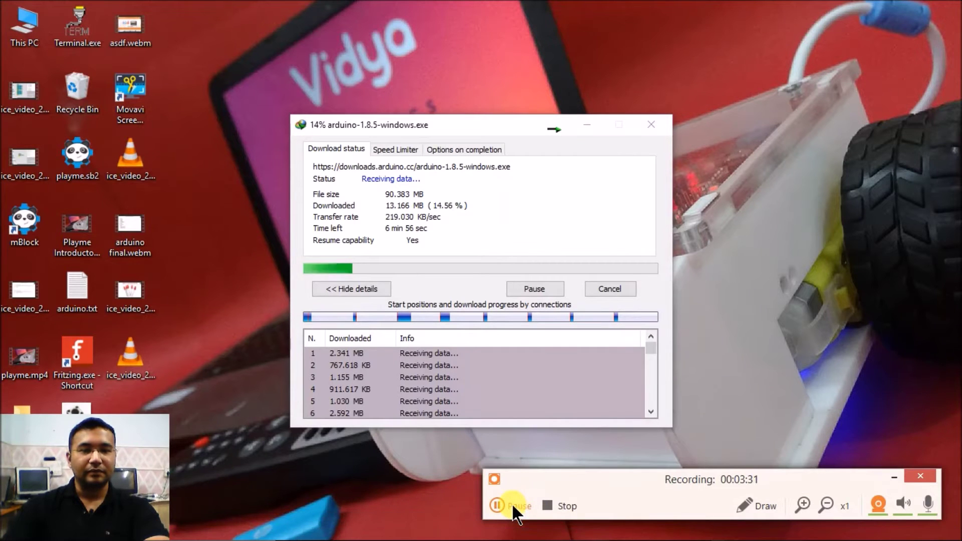
click(512, 503)
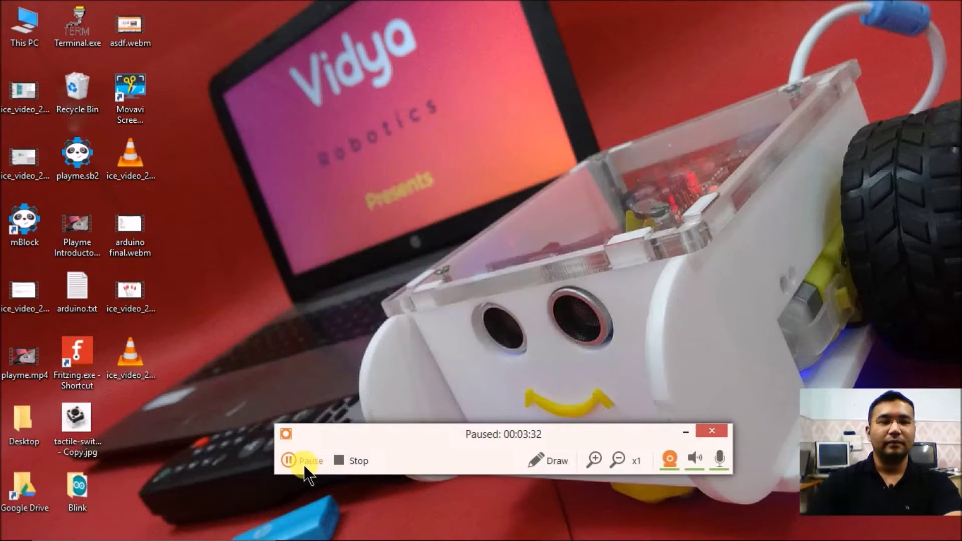
click(302, 465)
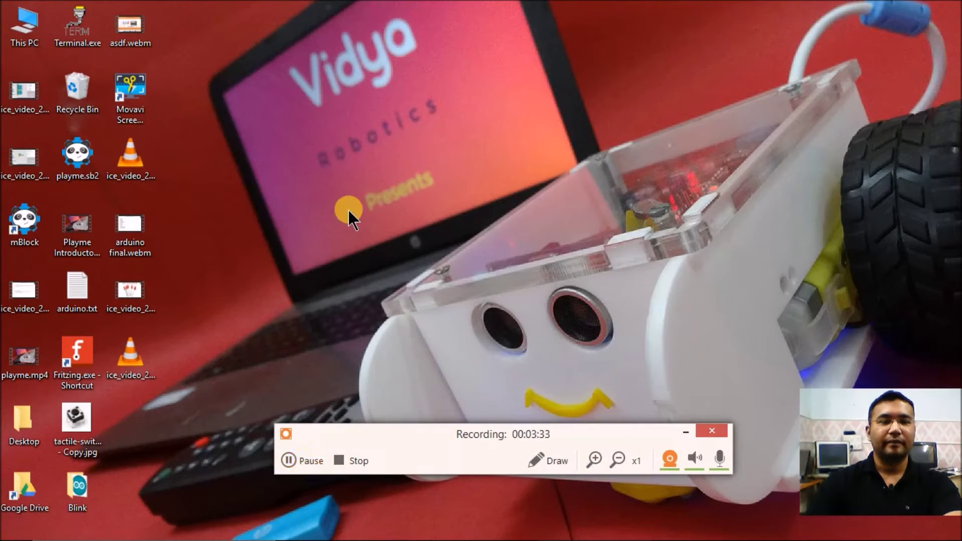
click(681, 433)
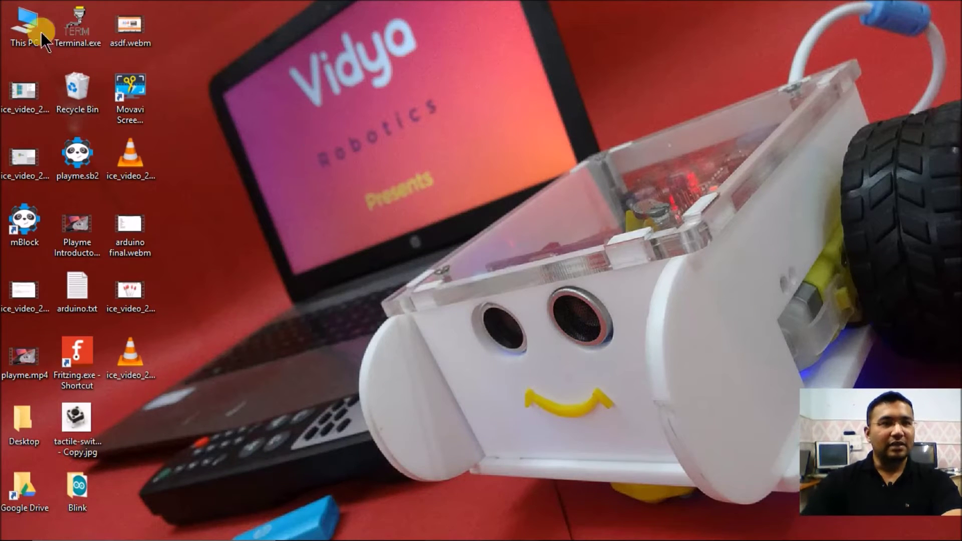
Open Downloads through This PC and launch arduino-1.6.5-r2-windows.exe
double_click(26, 25)
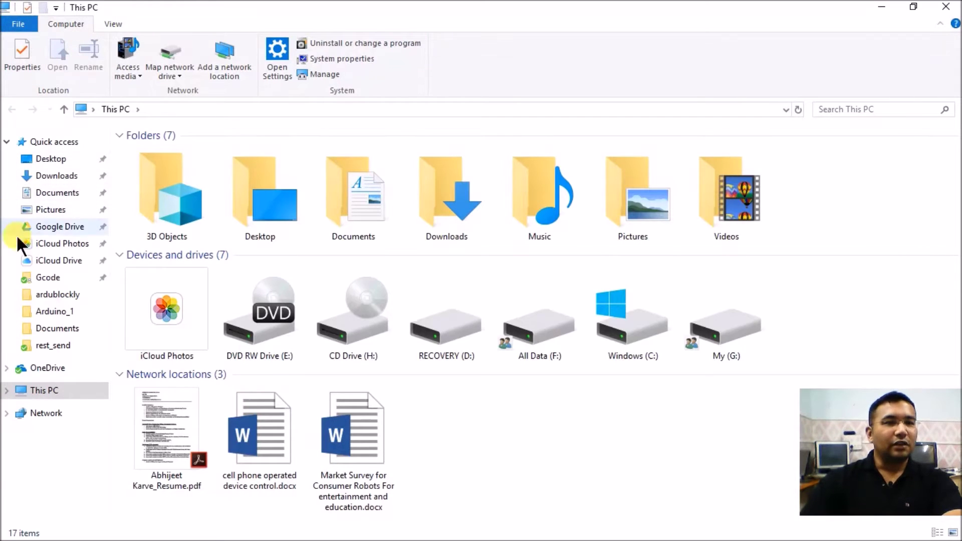
click(60, 181)
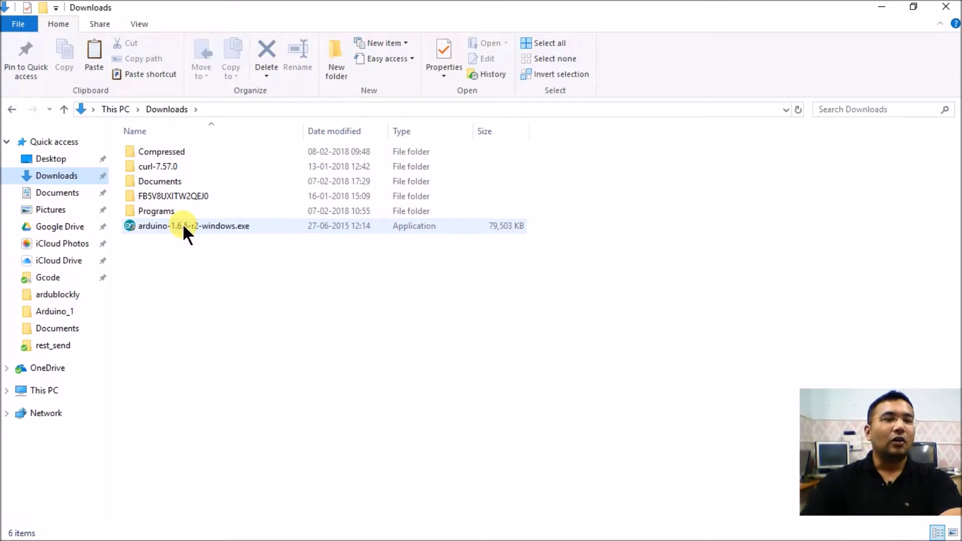
click(184, 225)
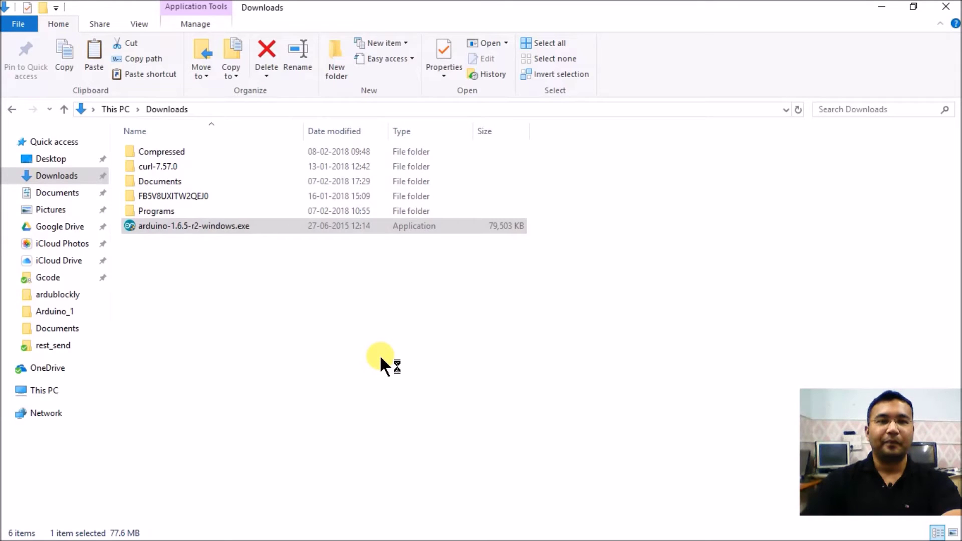
Cancel Arduino Setup to keep version 1.6.9, deselect the file, and return to the desktop
click(581, 359)
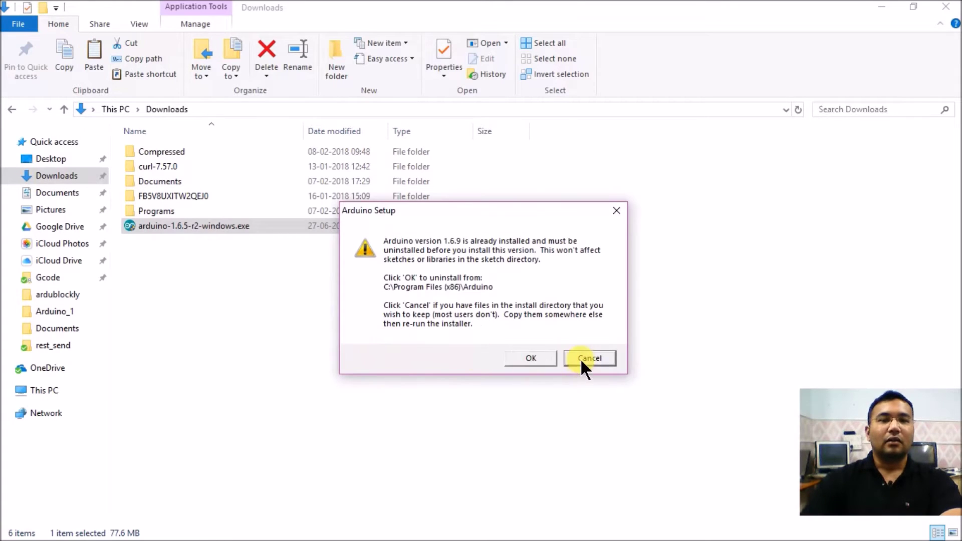
click(214, 253)
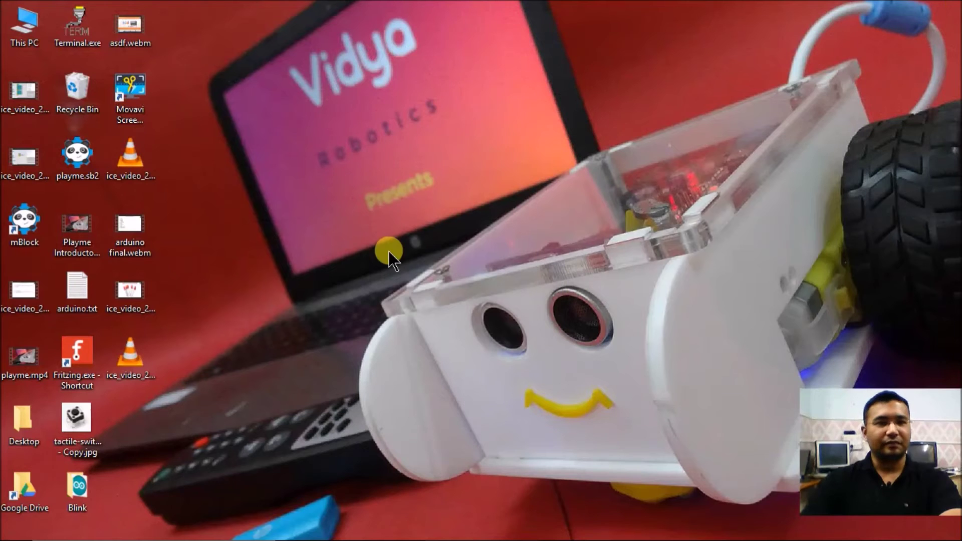
mouse_move(4, 536)
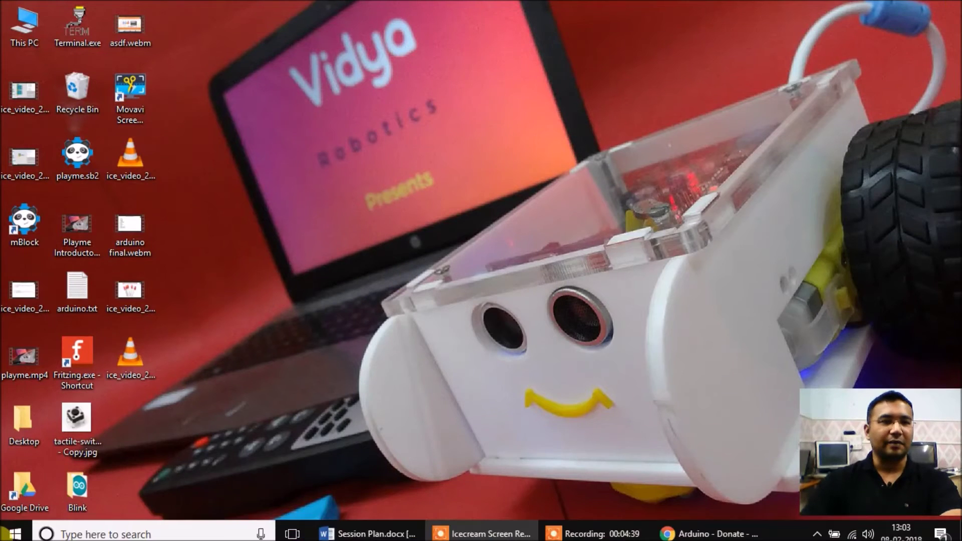
Search 'arduino' in the Start menu and launch the Arduino Desktop app
click(6, 533)
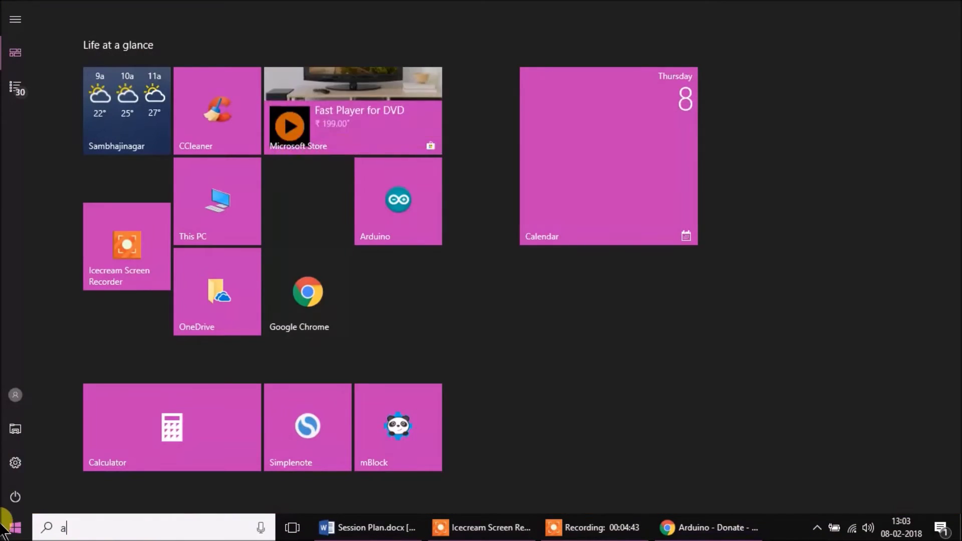
text(ardun)
key(BackSpace)
text(ino)
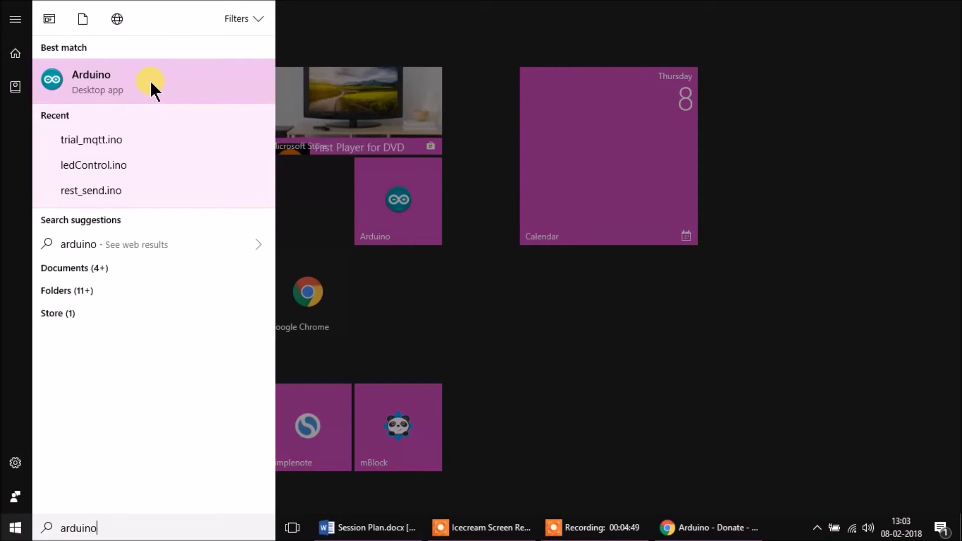
click(149, 80)
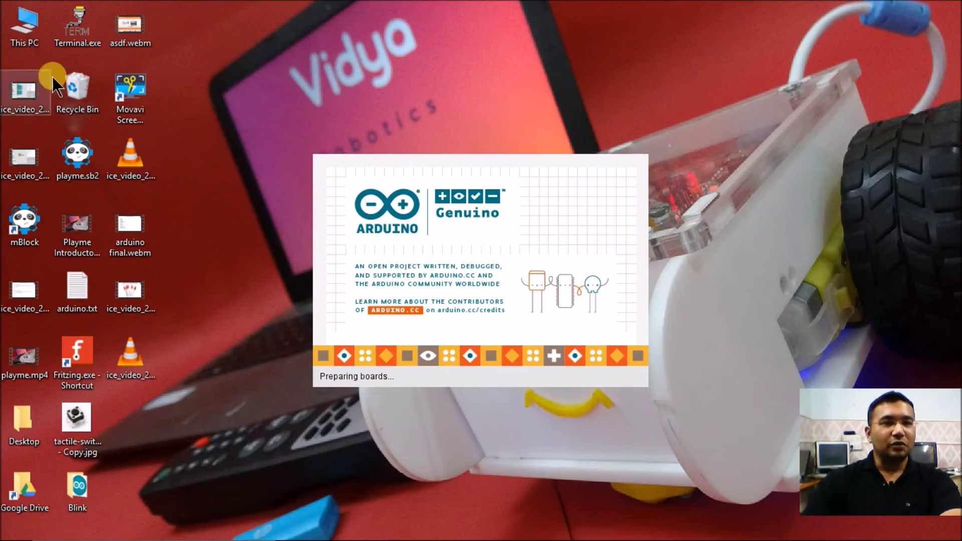
Open C:\Program Files (x86)\Arduino, select all 20 items, and bring the Arduino IDE forward
double_click(29, 32)
double_click(638, 332)
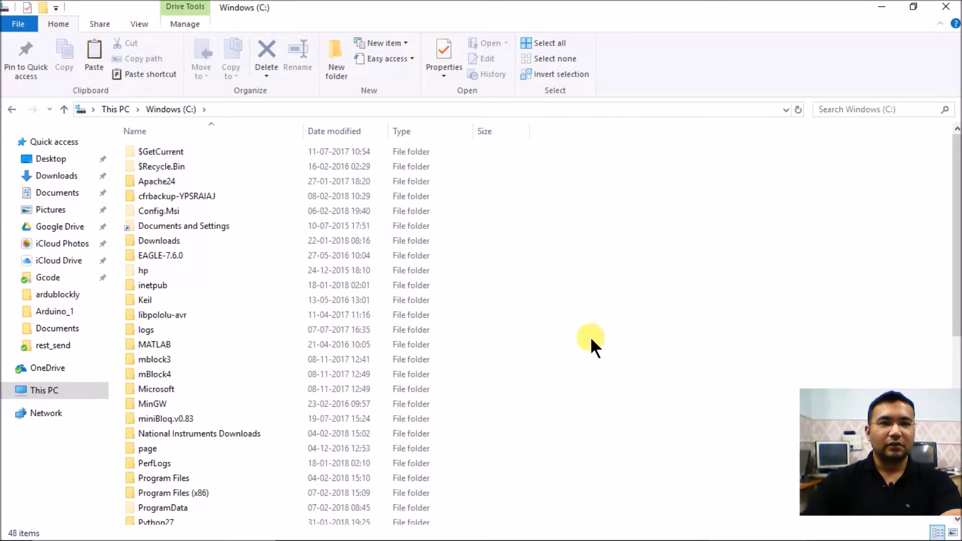
scroll(212, 436, down, 1)
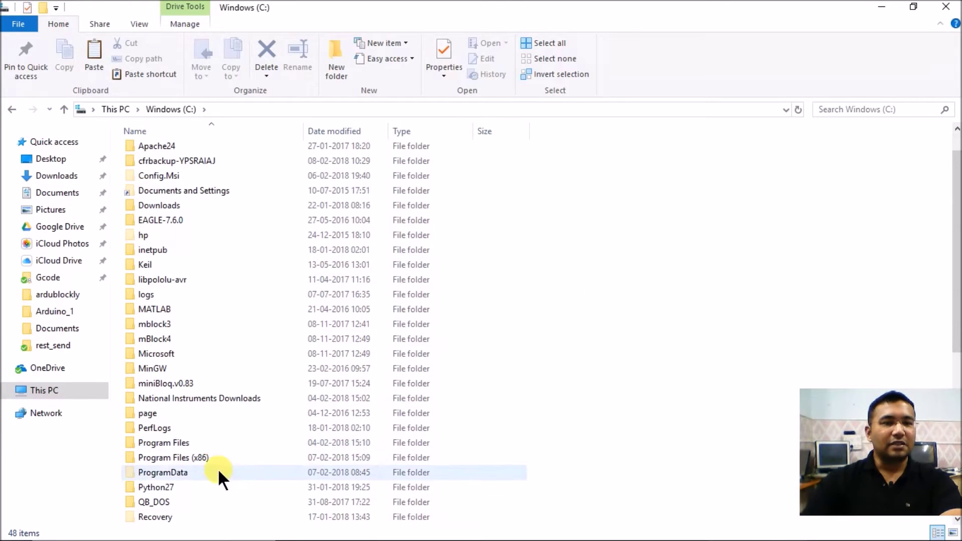
double_click(218, 457)
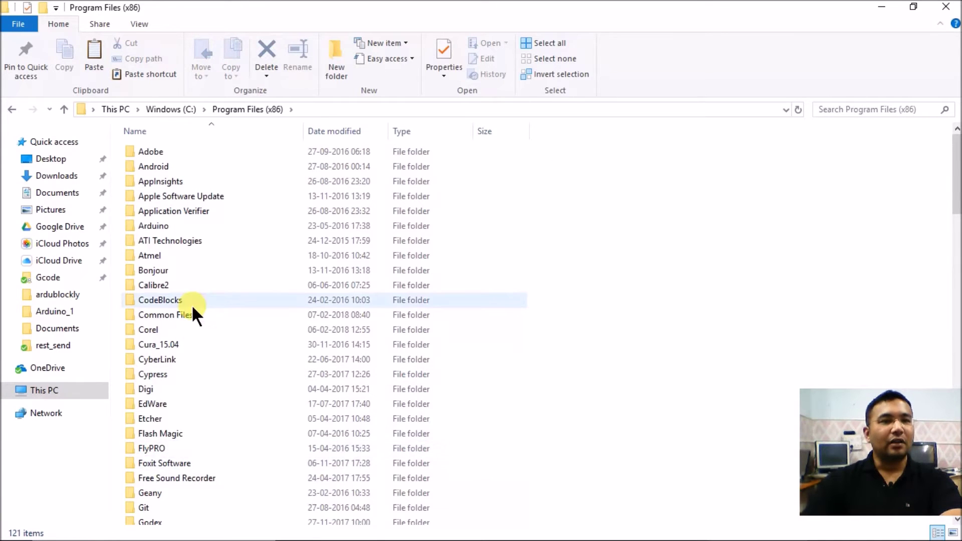
click(169, 226)
double_click(169, 226)
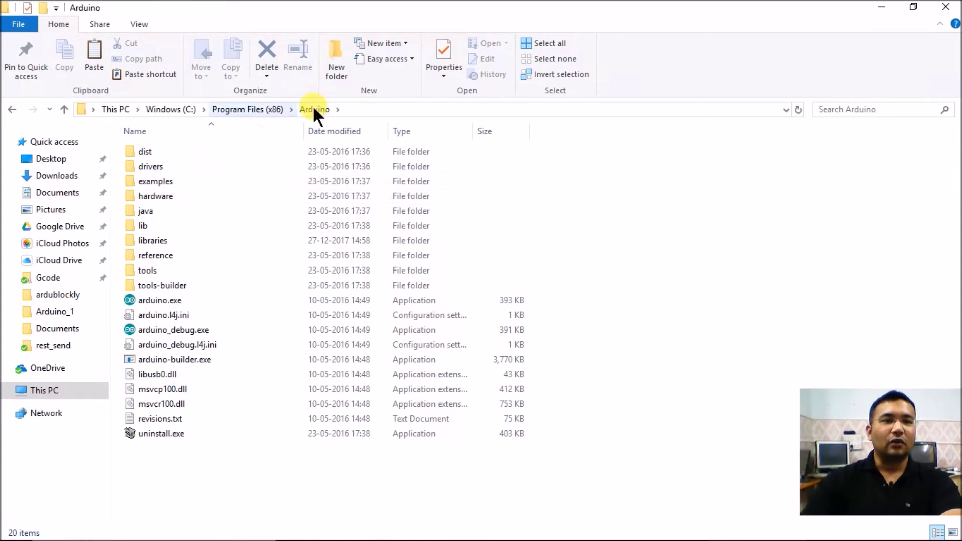
drag(200, 498, 175, 148)
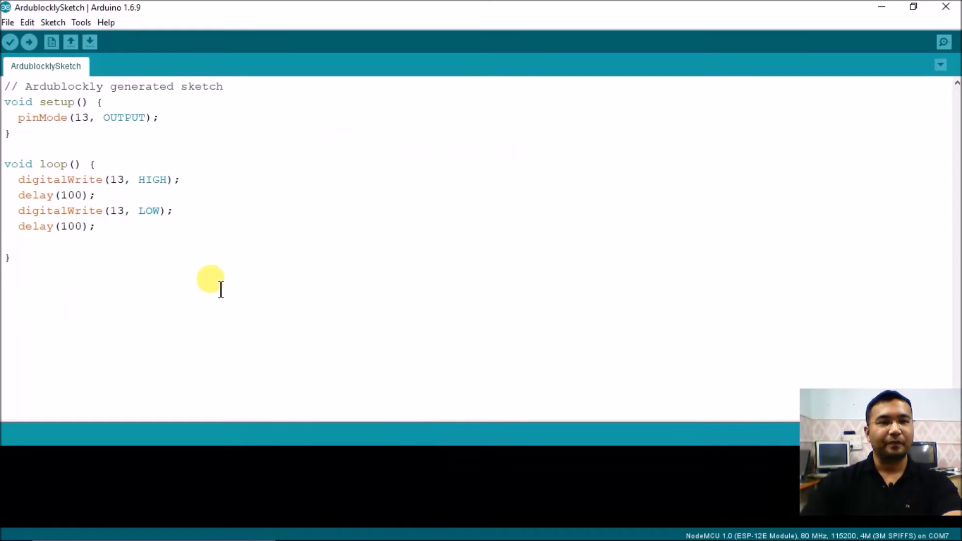
click(221, 289)
Create a new blank Arduino sketch, then close the Arduino IDE window
key(ctrl+n)
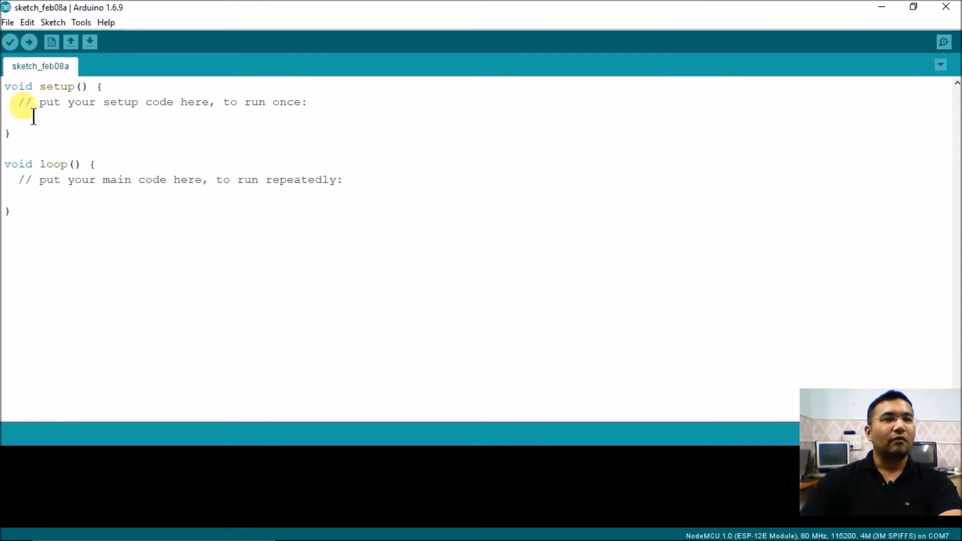
click(58, 165)
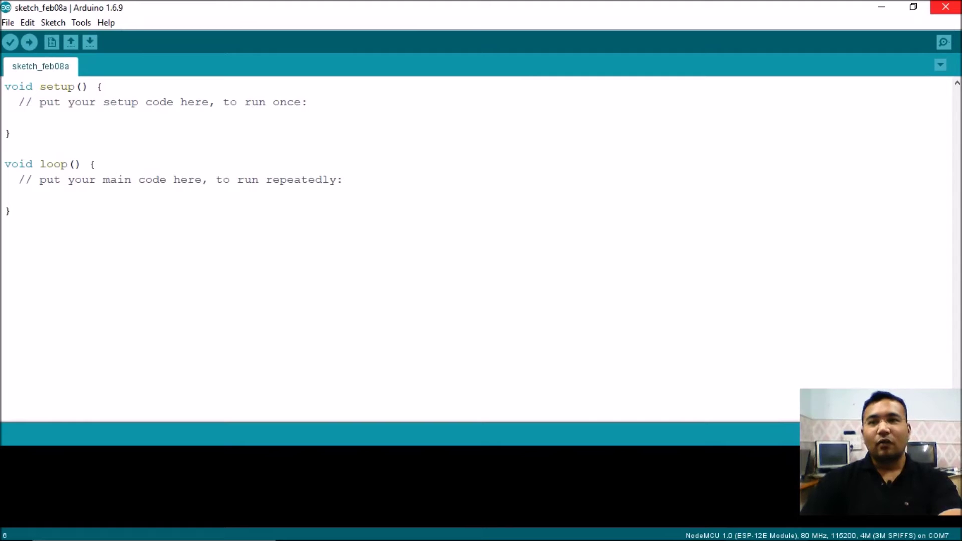
click(949, 6)
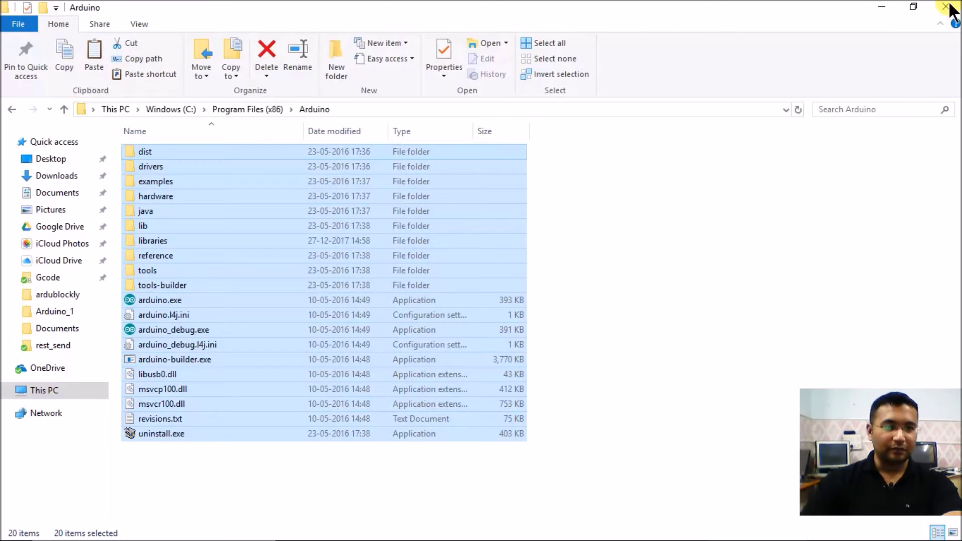
Launch Notepad from the Start search and maximize its window
key(super)
text(n)
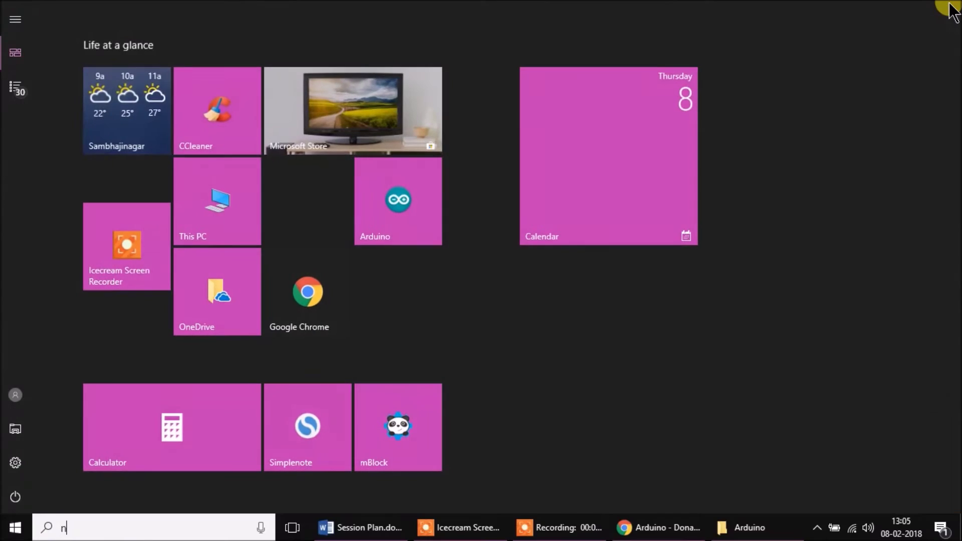
text(oteplad)
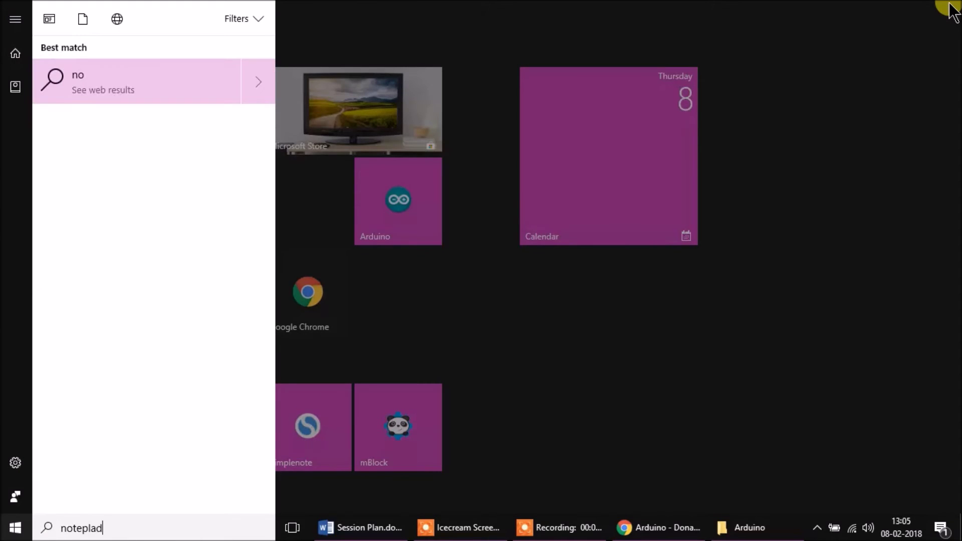
key(BackSpace)
key(BackSpace)
key(BackSpace)
text(ad)
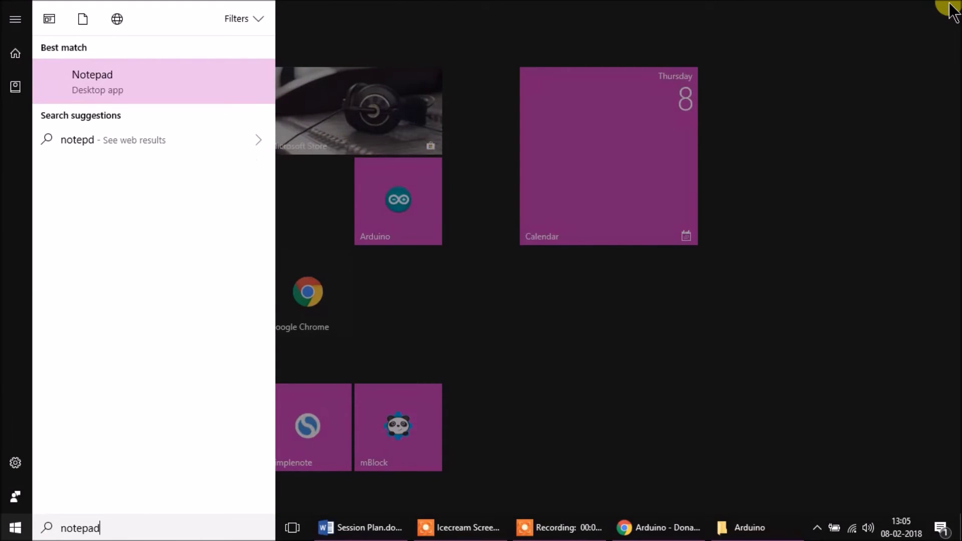
key(Return)
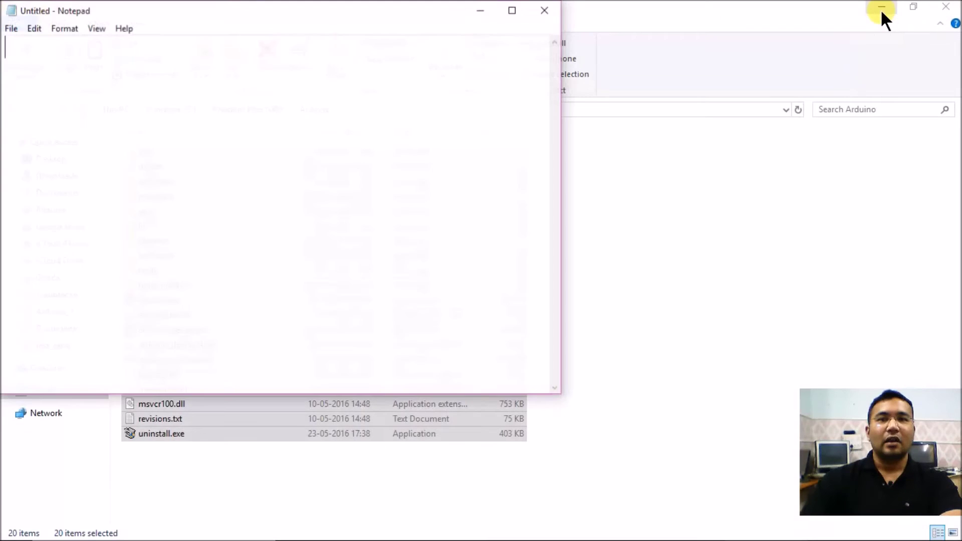
click(512, 11)
Write 'google' on the first line and 'Ardublockly' below it, then switch to Chrome
text(Ar)
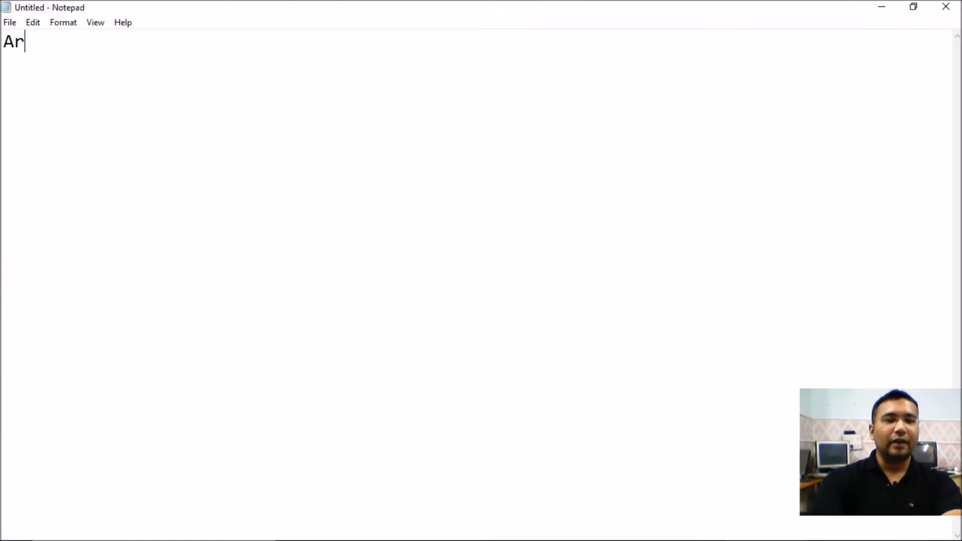
text(dublockly)
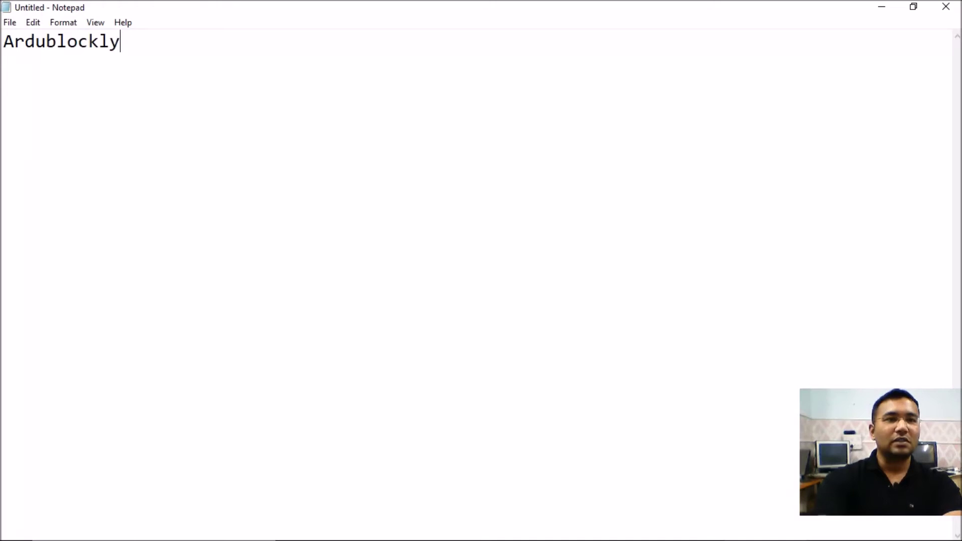
key(Home)
key(Return)
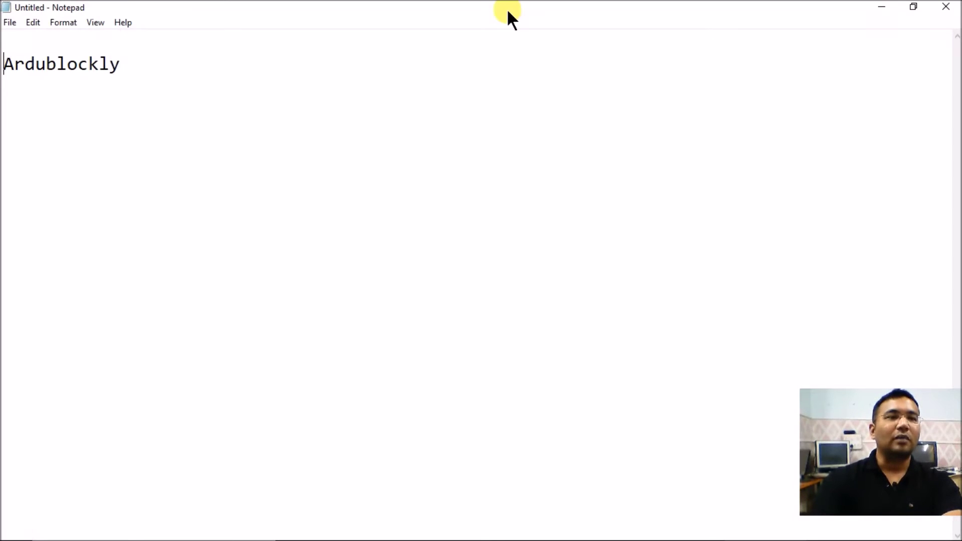
key(Up)
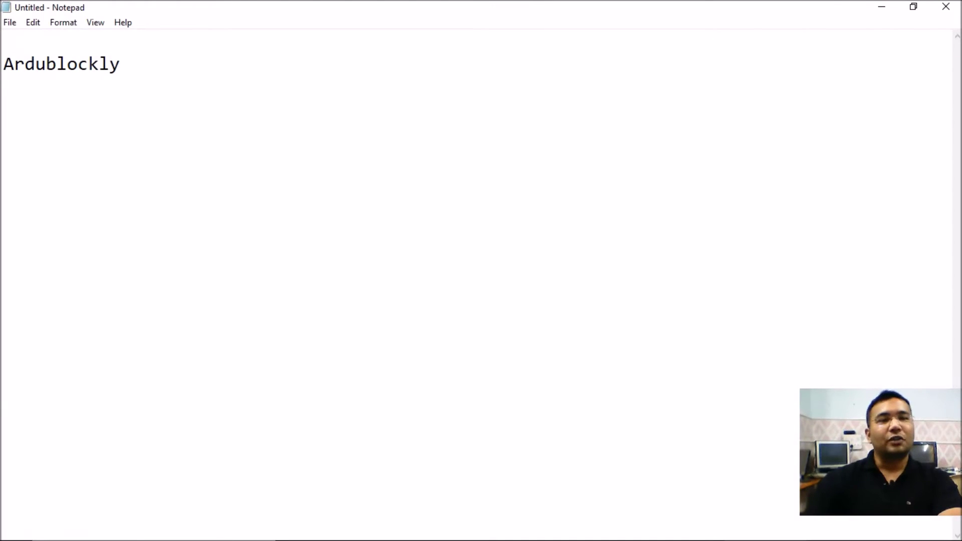
text(google)
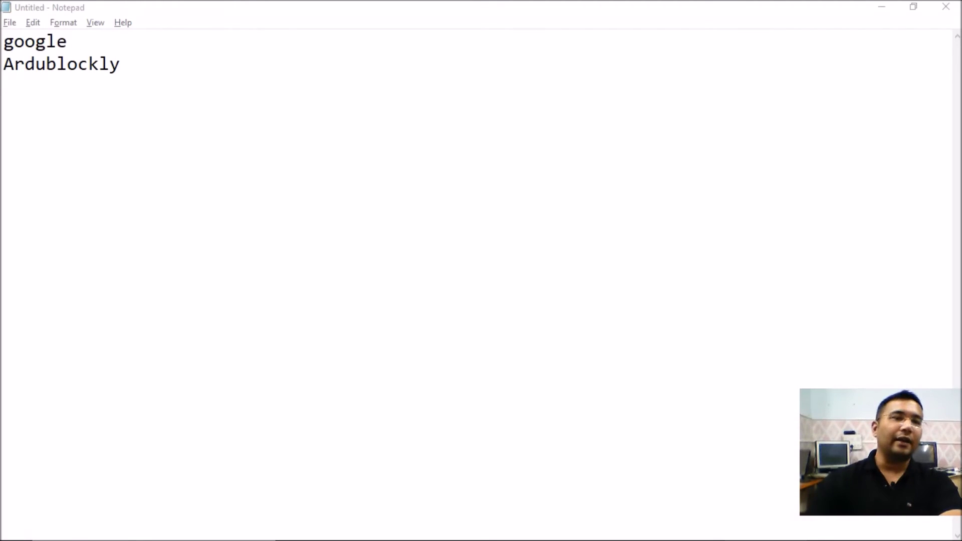
key(alt+Tab)
key(Tab)
key(Tab)
key(Tab)
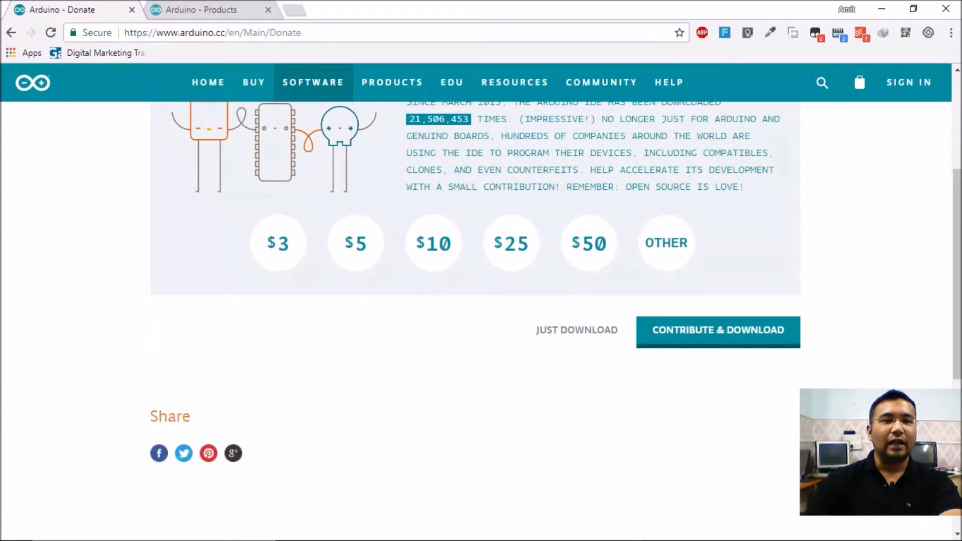
Search Google for 'ardublockly' in a new tab
click(294, 7)
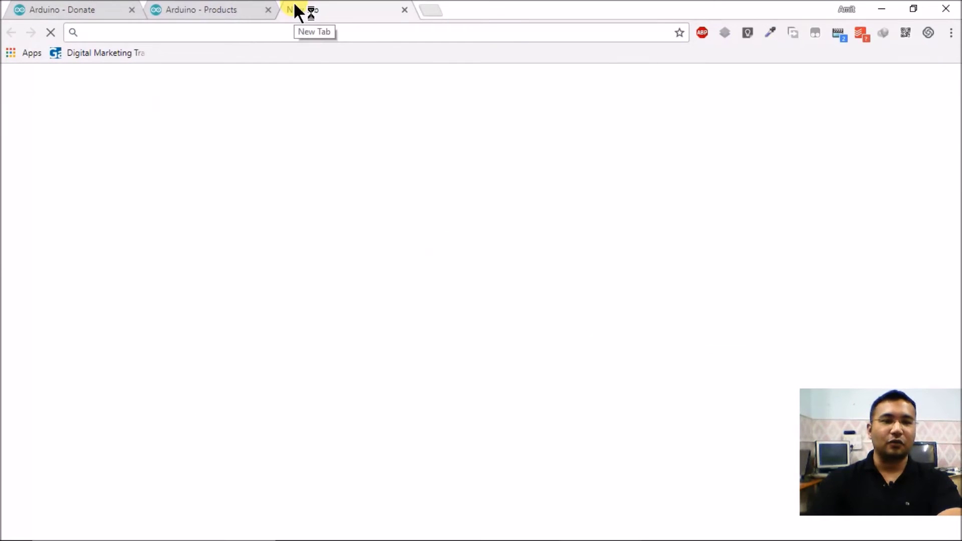
text(ardubl)
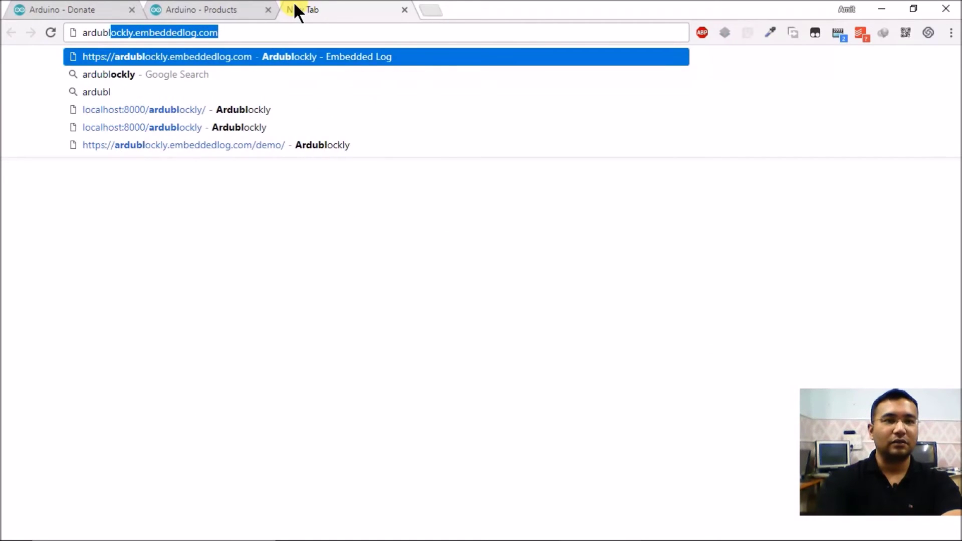
text(ockly)
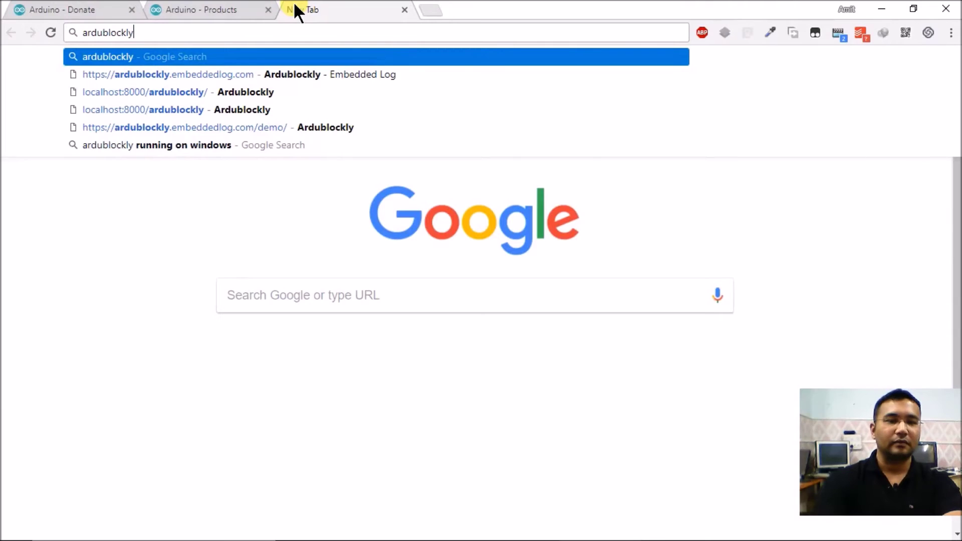
key(Return)
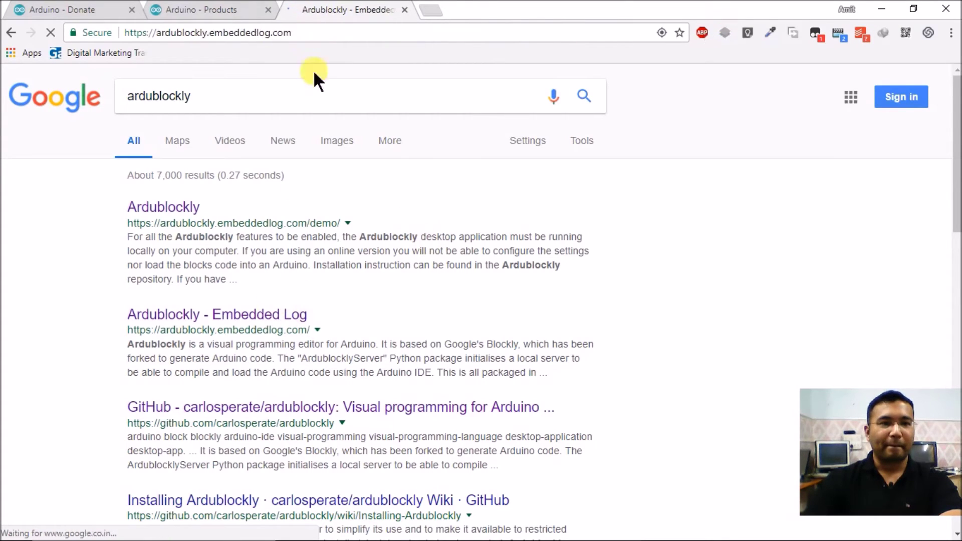
click(318, 32)
key(ctrl+c)
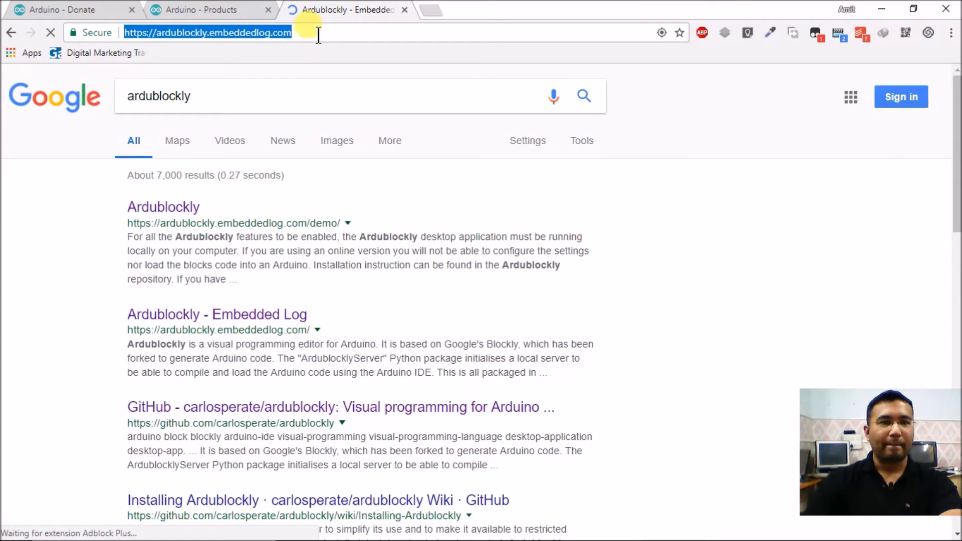
key(alt+Tab)
click(200, 76)
key(Return)
key(Return)
key(ctrl+v)
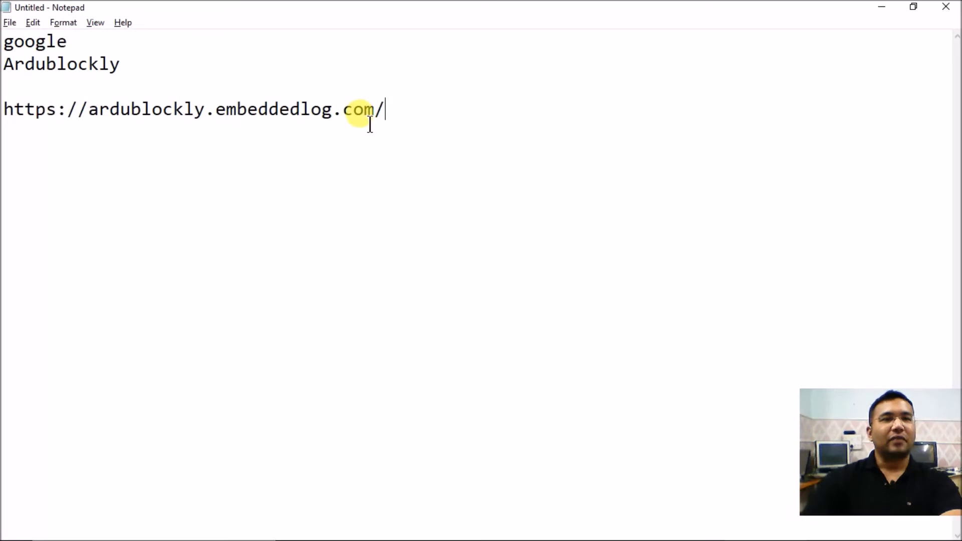
Look over the Ardublockly page and follow its Download for Windows link
key(alt+Tab)
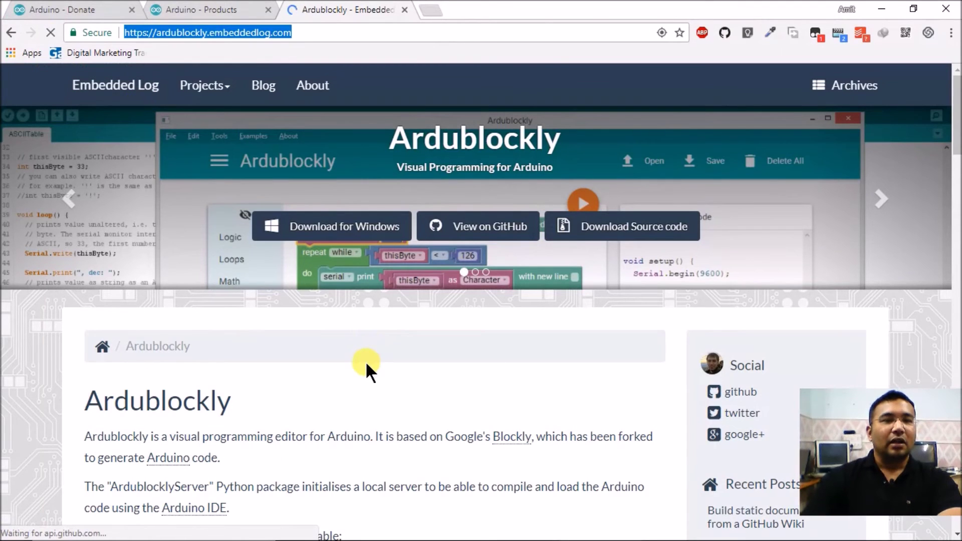
scroll(365, 359, down, 5)
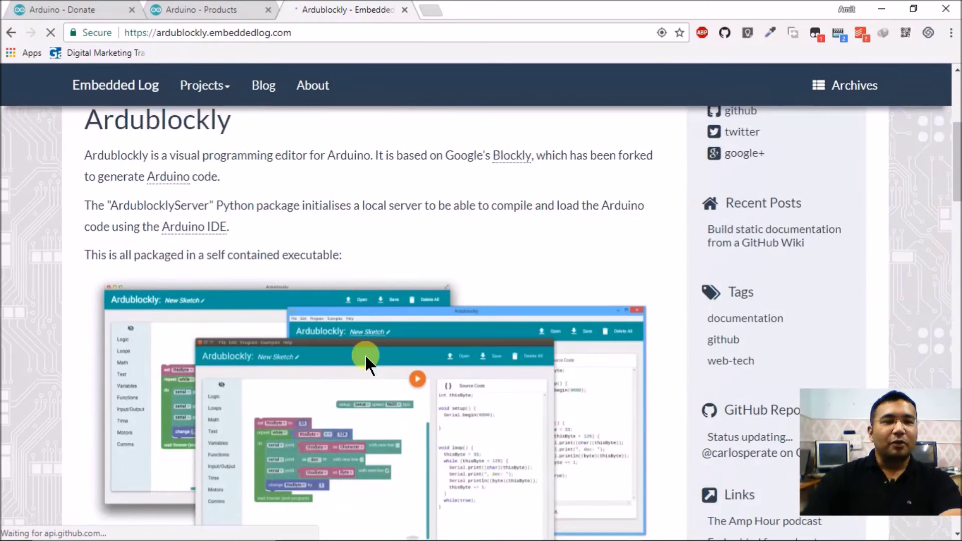
scroll(365, 354, down, 3)
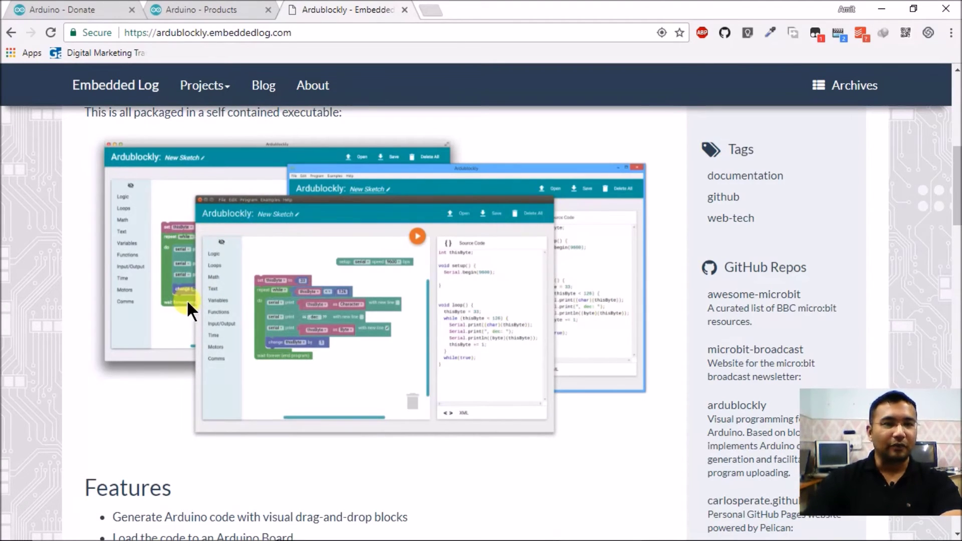
scroll(200, 296, up, 6)
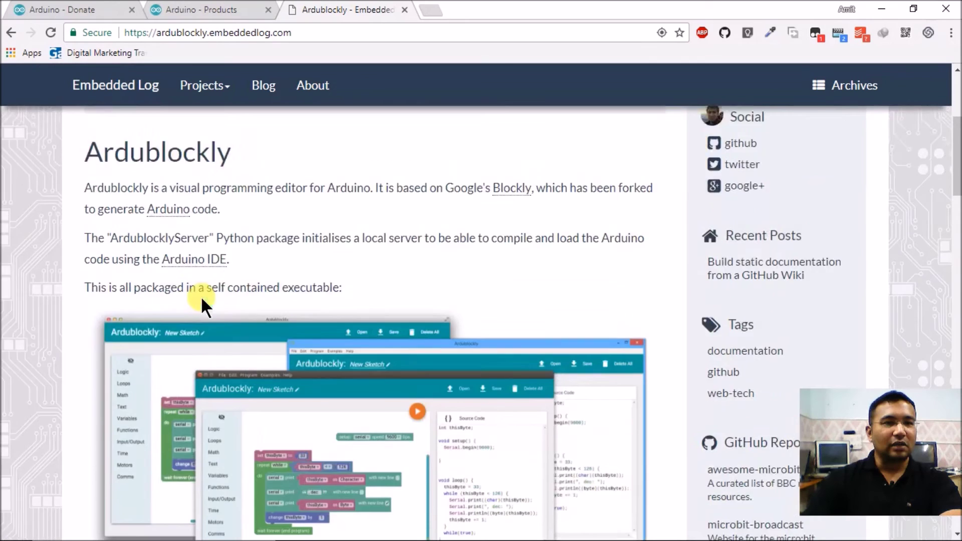
scroll(201, 298, up, 3)
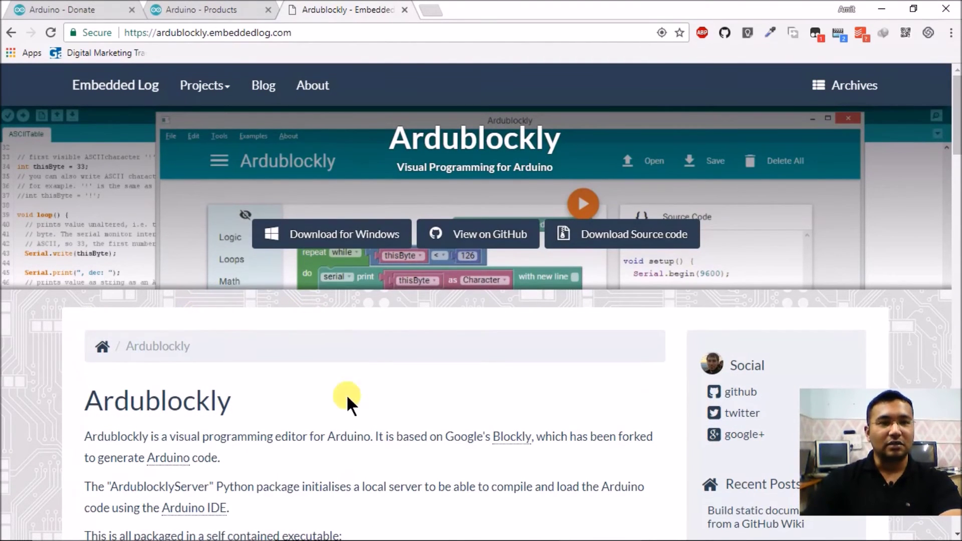
click(353, 240)
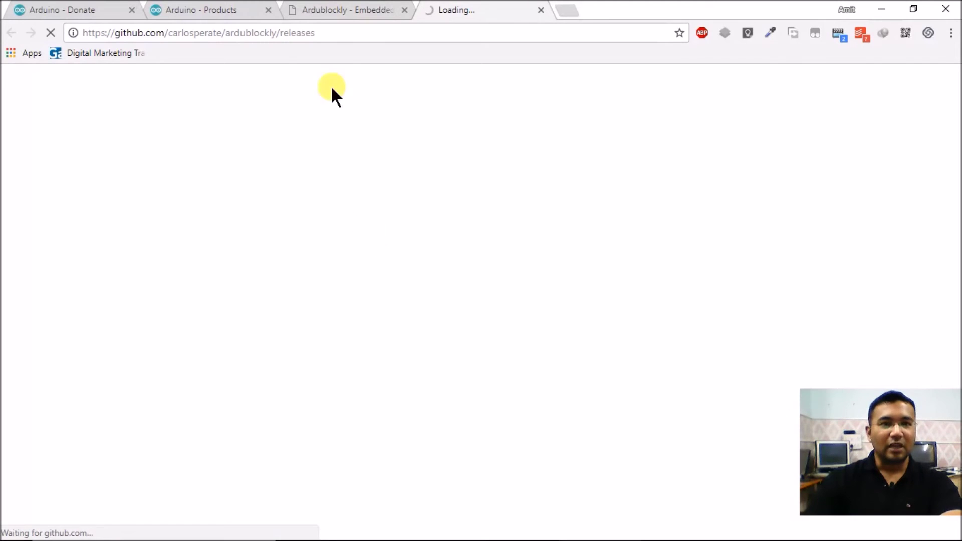
Download ardublockly_v0.1.2_windows.zip from the release Assets through IDM's Start Download
key(ctrl+shift+Tab)
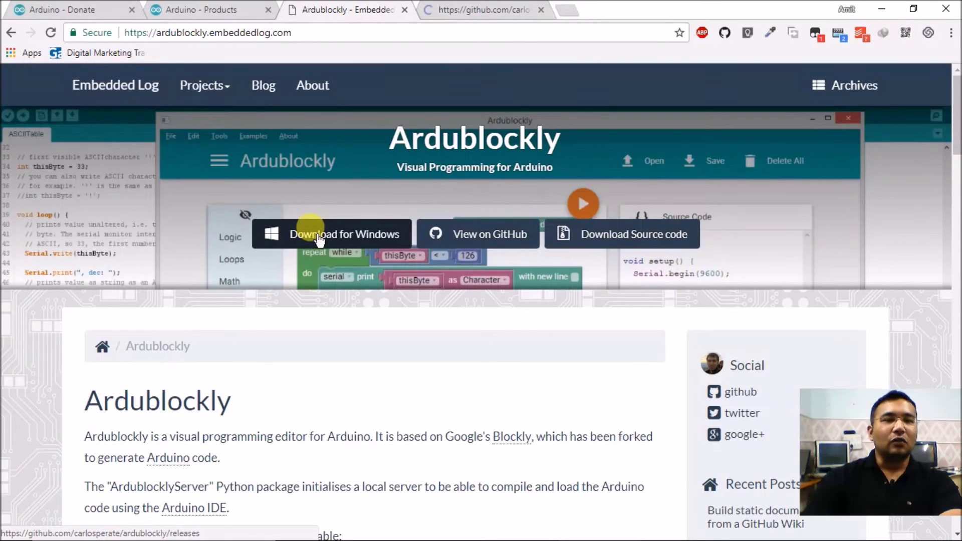
click(454, 10)
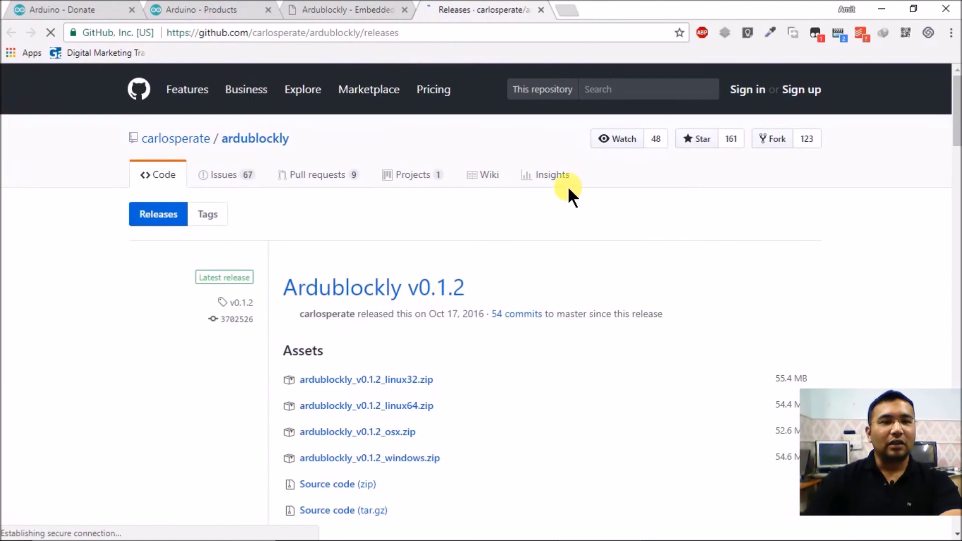
scroll(653, 241, down, 1)
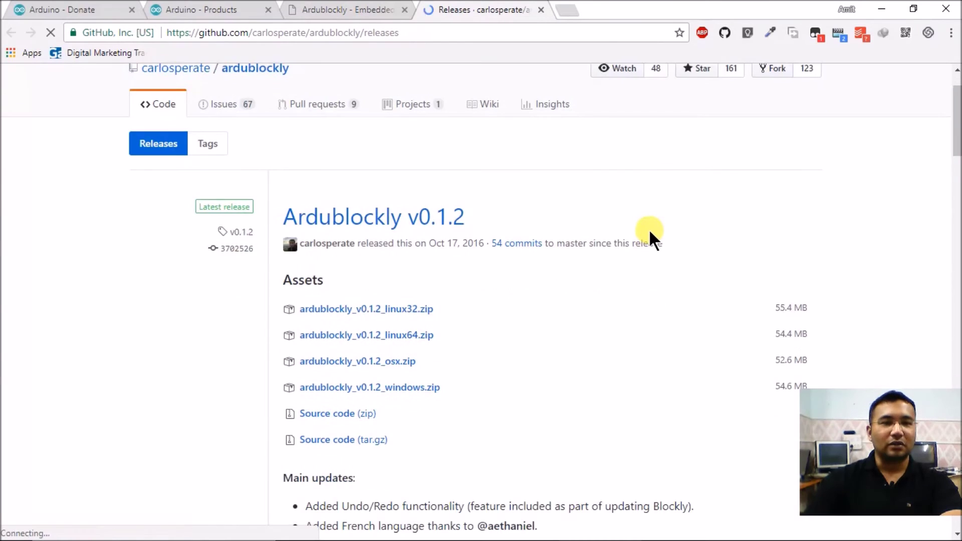
scroll(649, 232, down, 1)
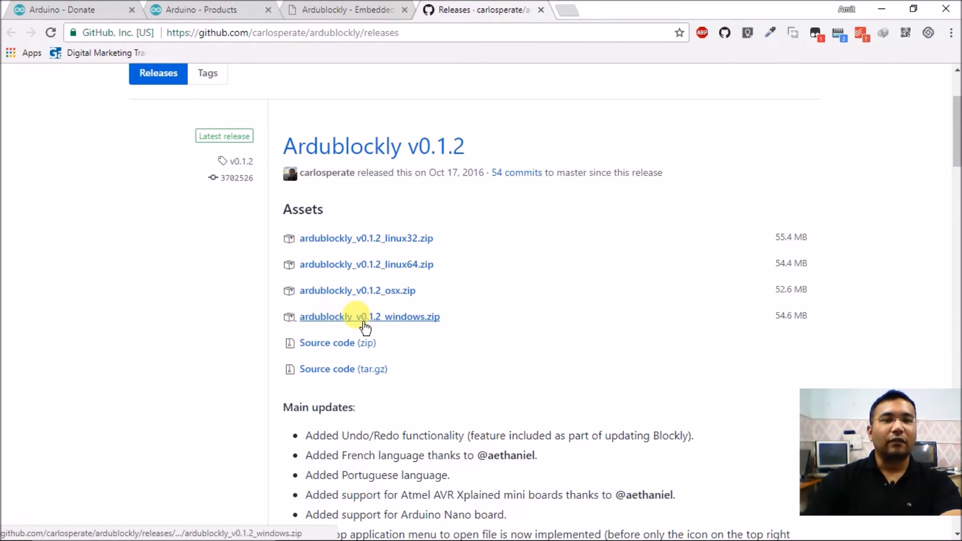
click(380, 323)
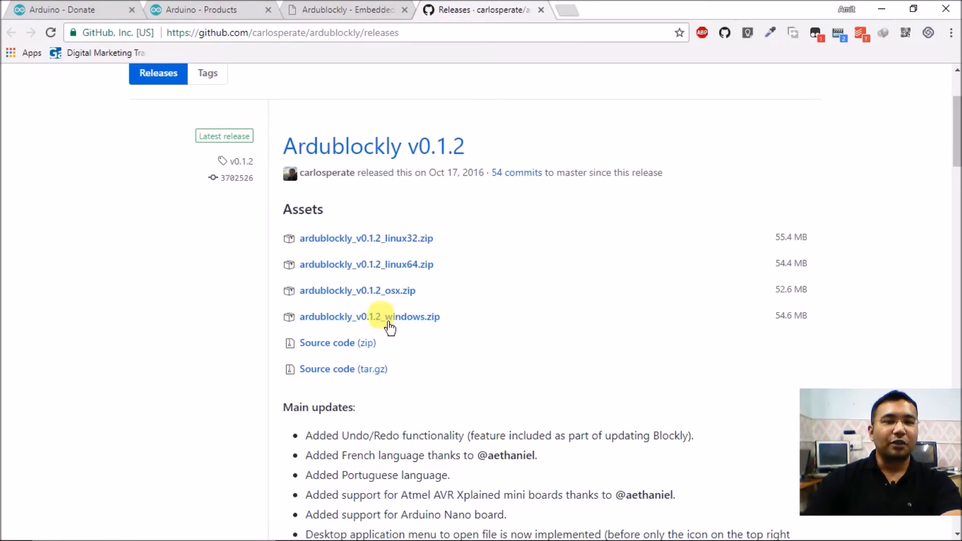
click(424, 320)
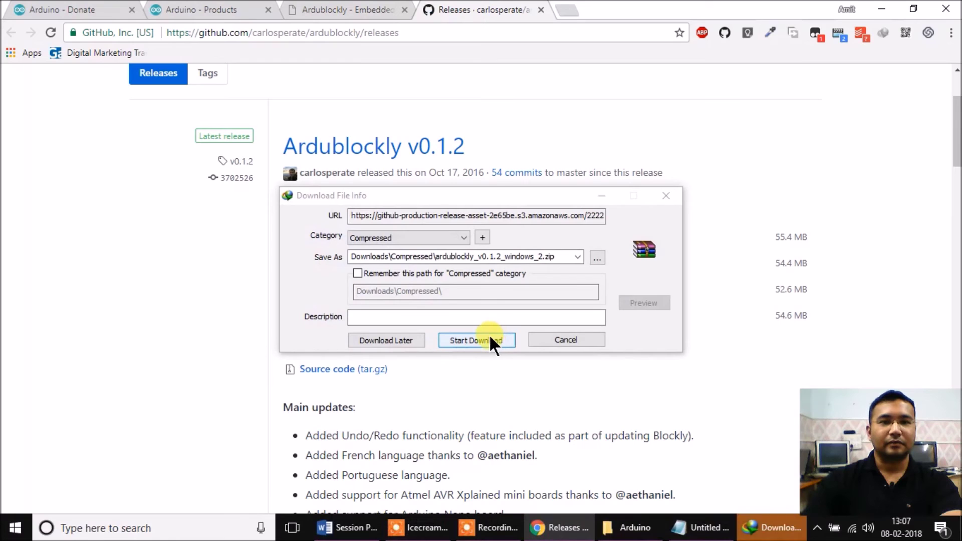
click(485, 334)
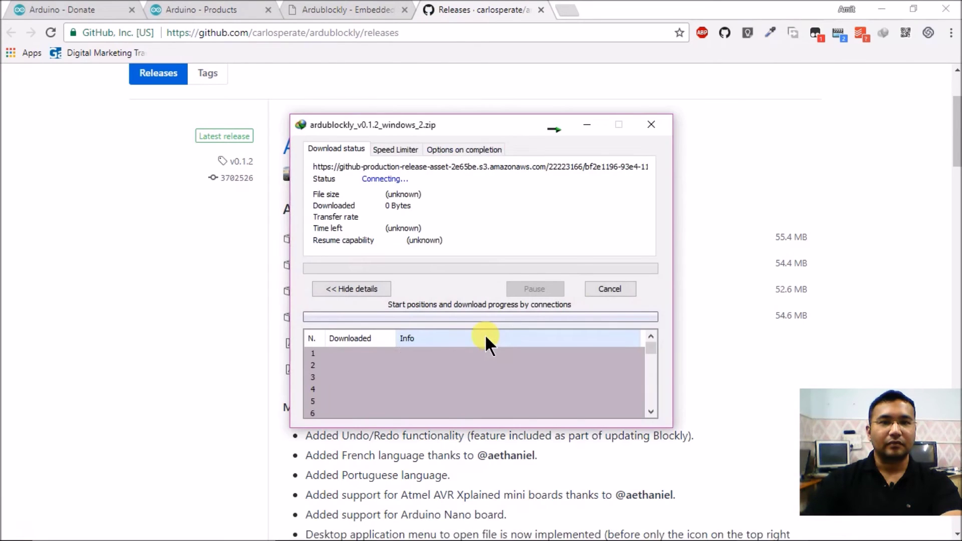
Add the line 'downloads --> zip file of ardublockly' below the URL in Notepad
click(552, 127)
key(alt+Tab)
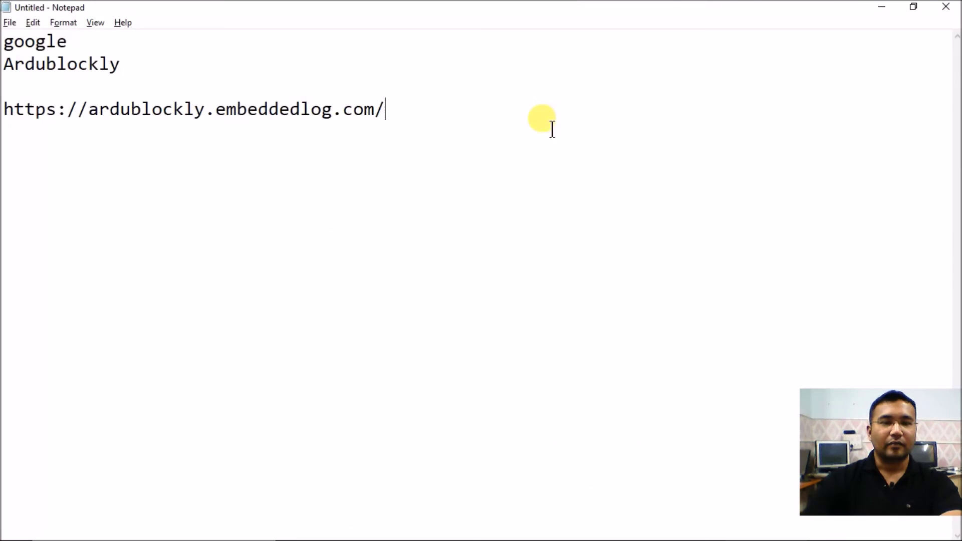
click(460, 102)
key(Return)
key(Return)
text(downloads --.)
text( zip file of ardublockly)
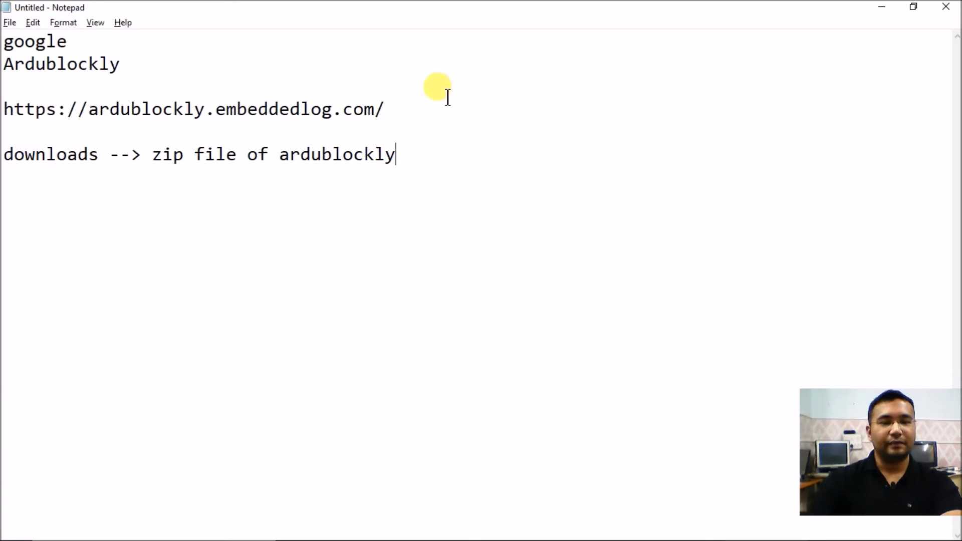
Open the Downloads folder via This PC in File Explorer
key(super)
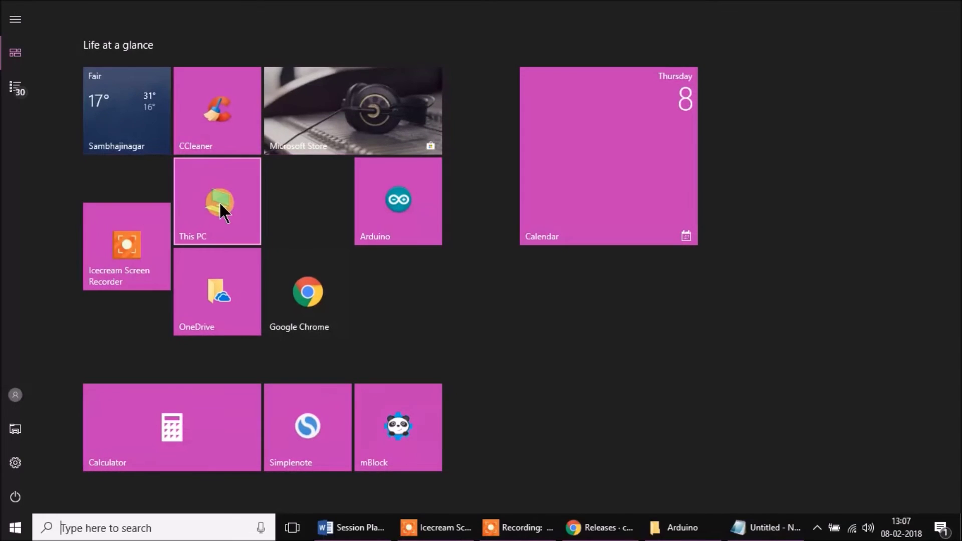
click(220, 201)
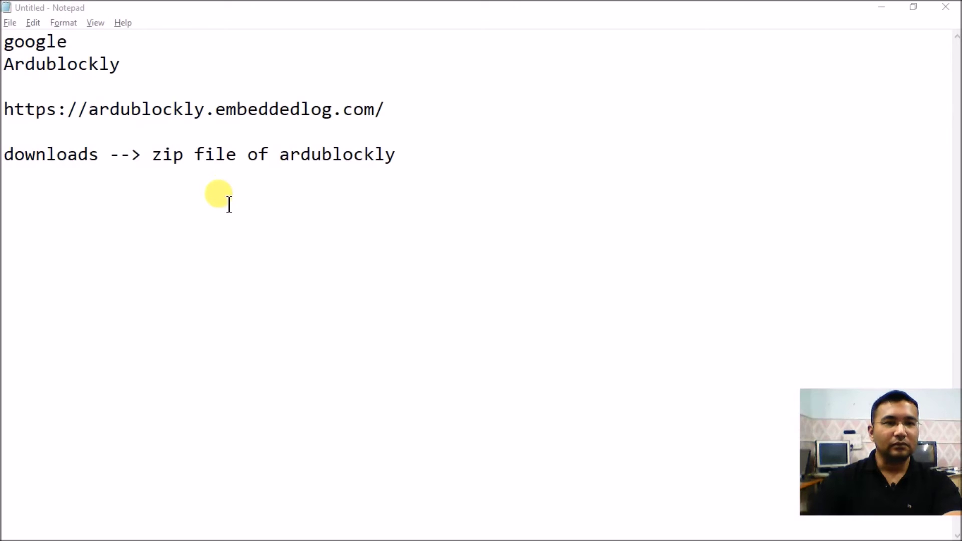
click(67, 177)
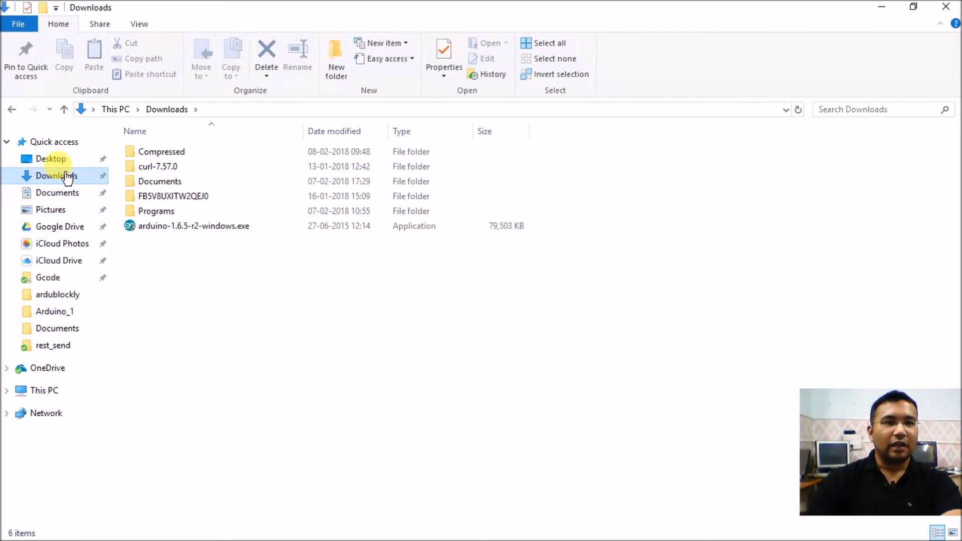
Open Downloads\Compressed, select ardublockly_v0.1.2_windows.zip and show files as Large icons
double_click(158, 150)
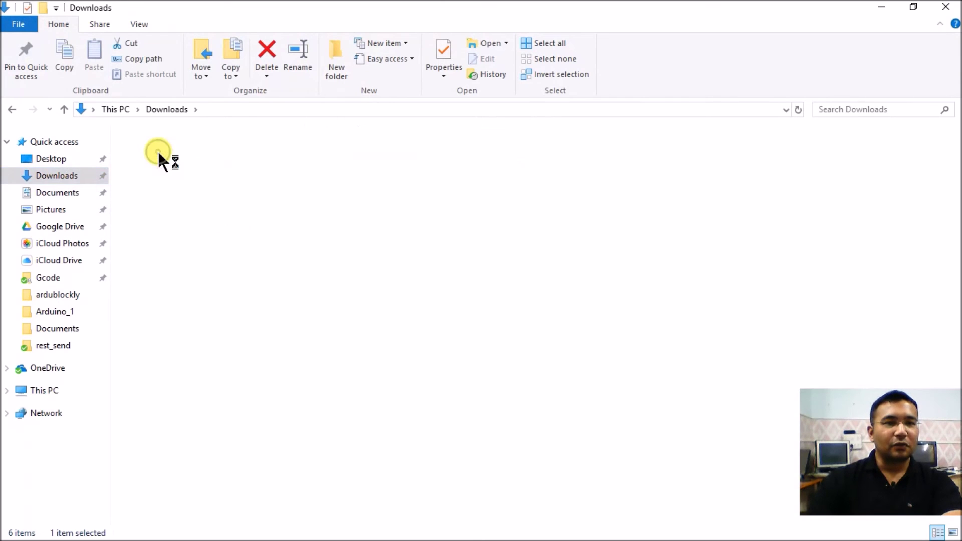
key(Down)
key(Down)
key(Down)
key(Down)
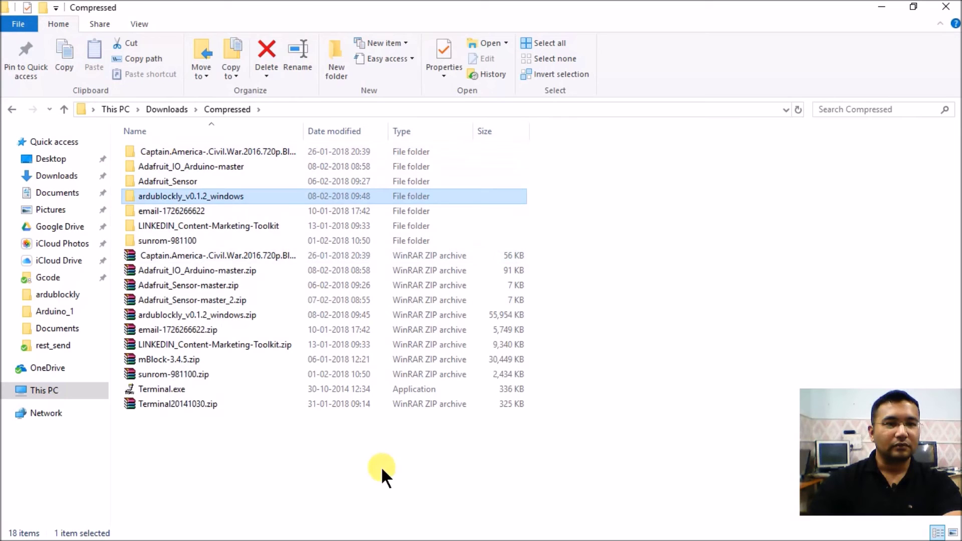
click(209, 316)
key(ctrl+shift+5)
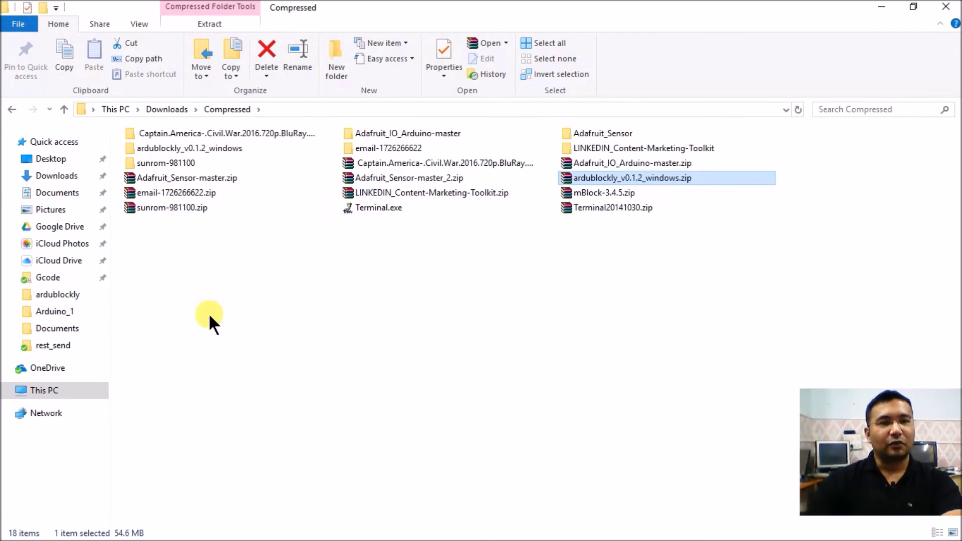
key(ctrl+shift+4)
key(ctrl+shift+3)
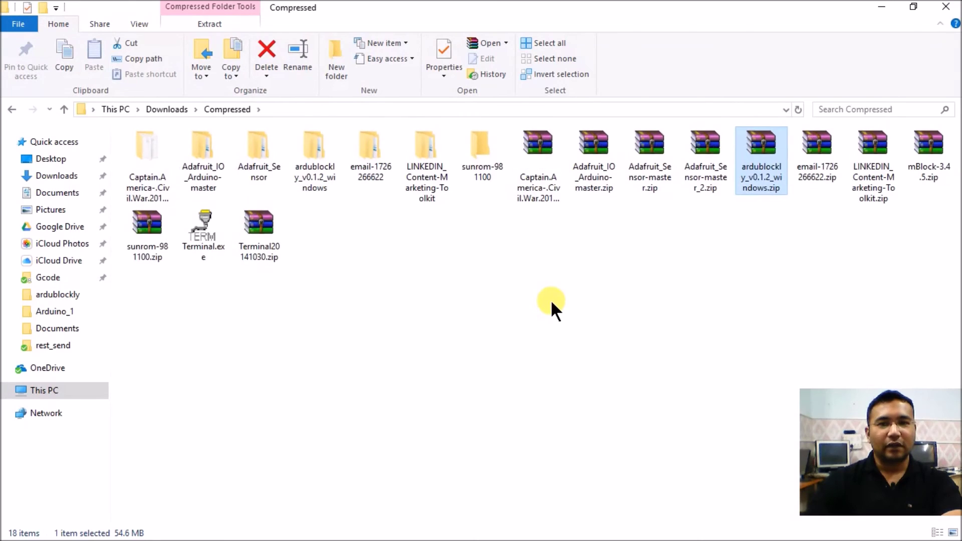
key(ctrl+shift+2)
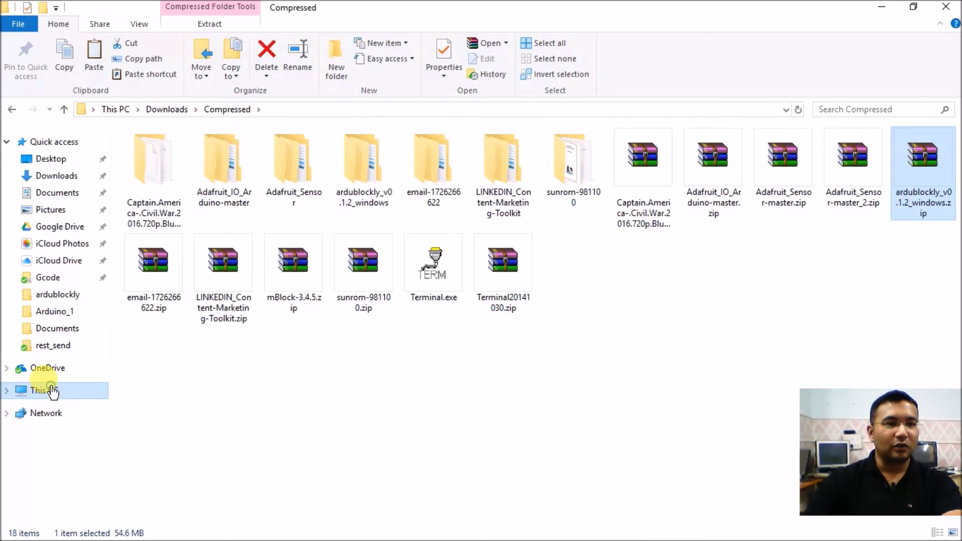
click(46, 390)
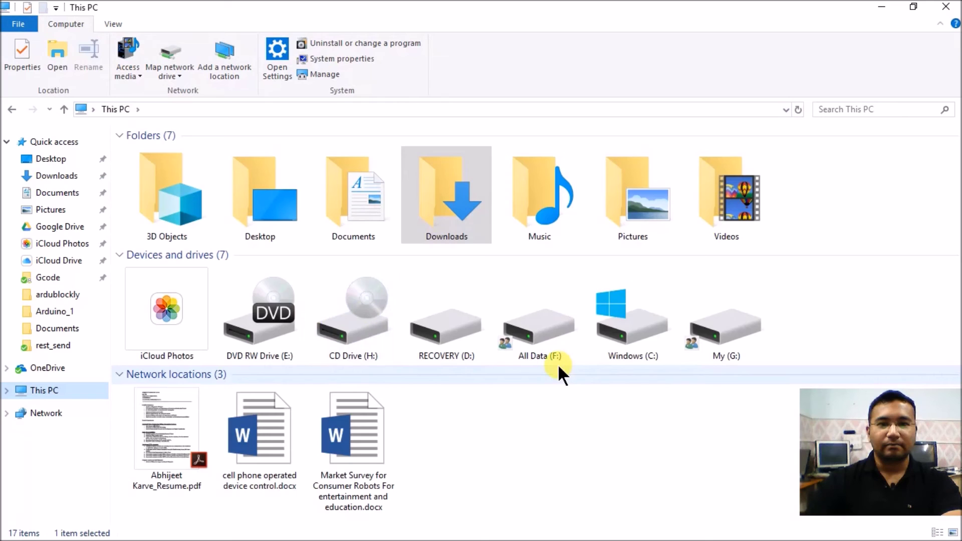
Paste ardublockly_v0.1.2_windows.zip into the root of the All Data (F:) drive
click(703, 336)
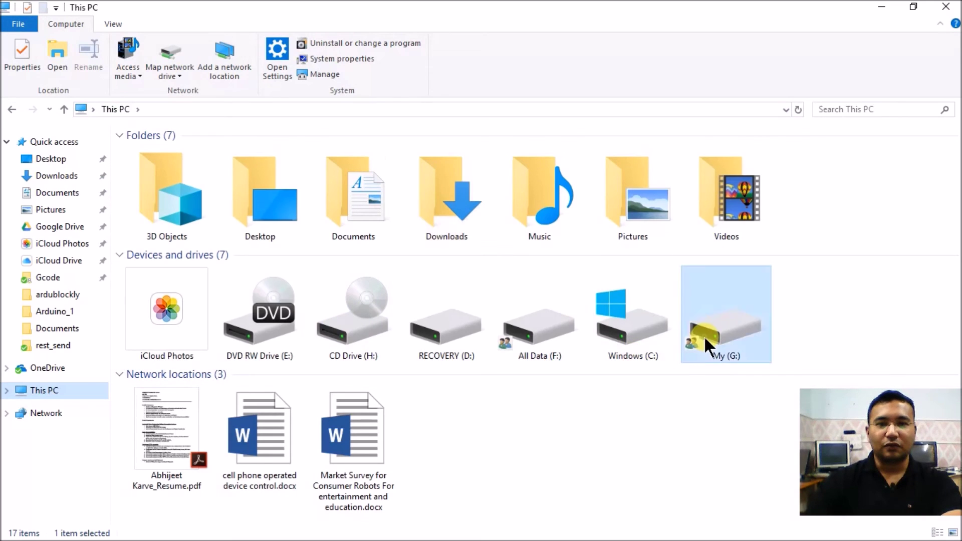
click(532, 333)
double_click(532, 332)
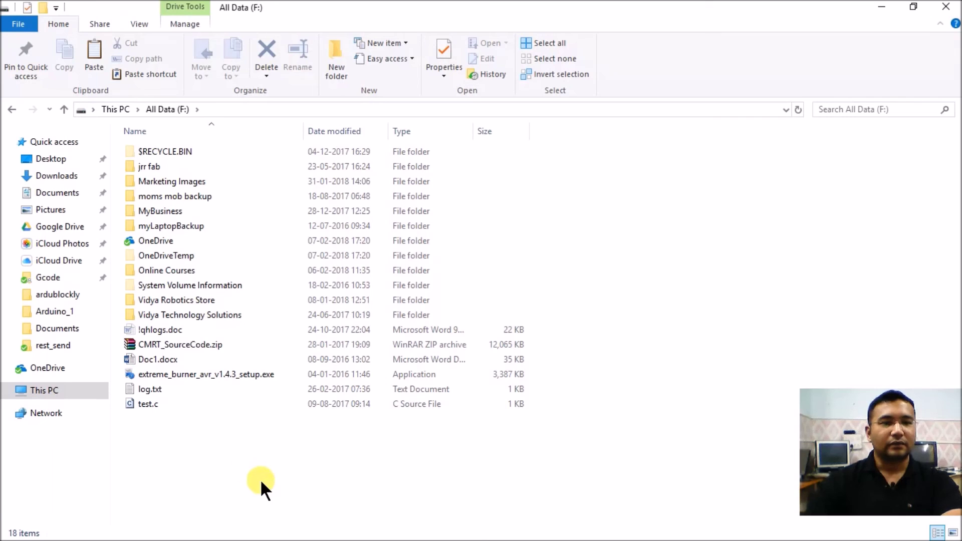
key(ctrl+v)
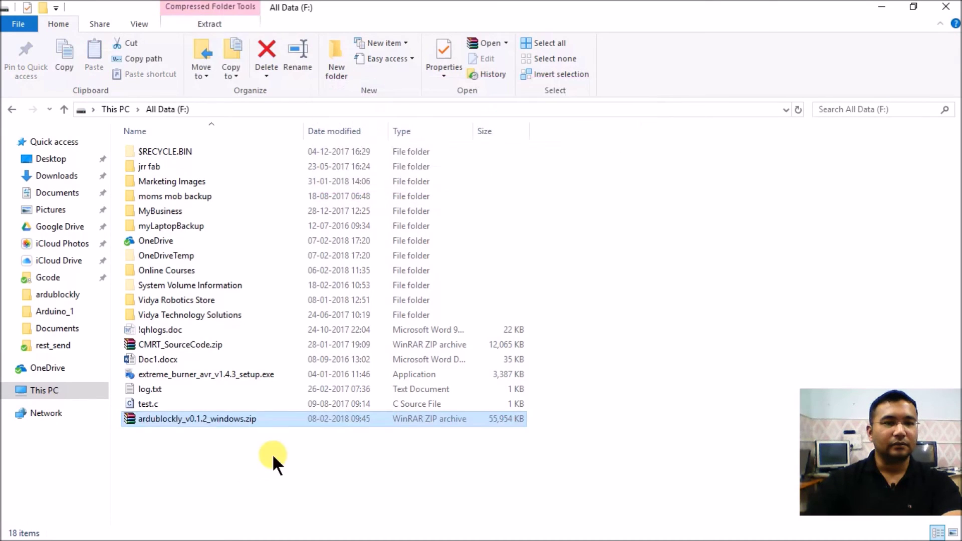
Extract the zip with WinRAR's 'Extract to ardublockly_v0.1.2_windows\' option
right_click(202, 418)
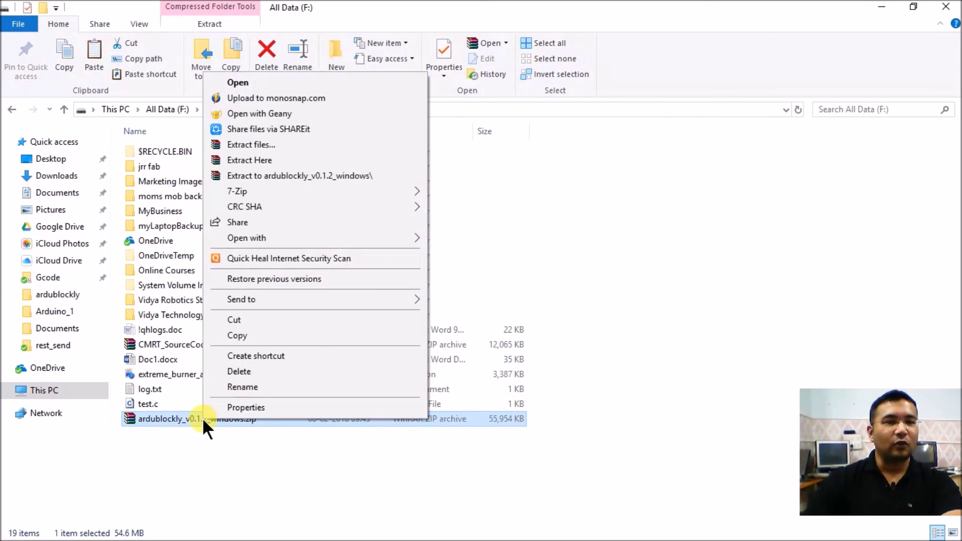
click(334, 176)
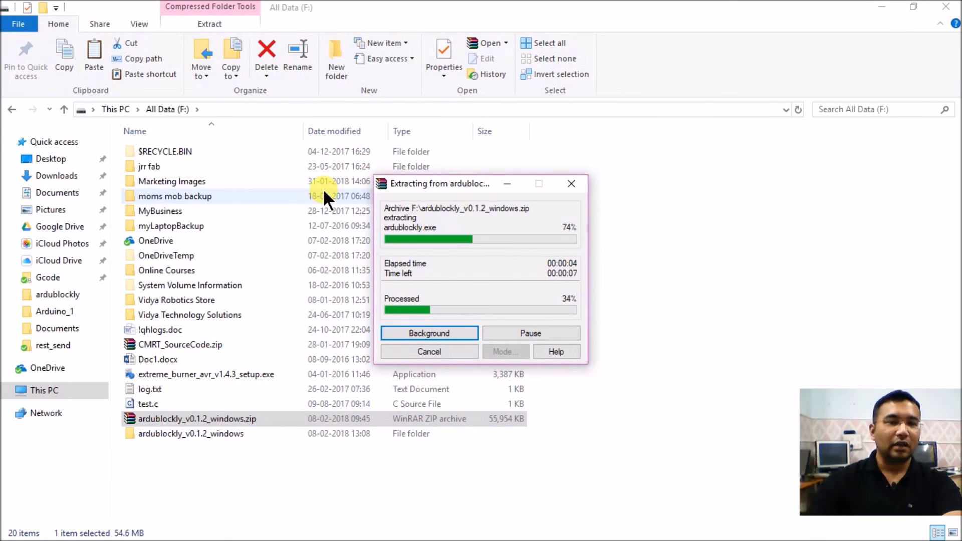
Open ardublockly_v0.1.2_windows and then the ardublockly folder inside it on F:
double_click(212, 434)
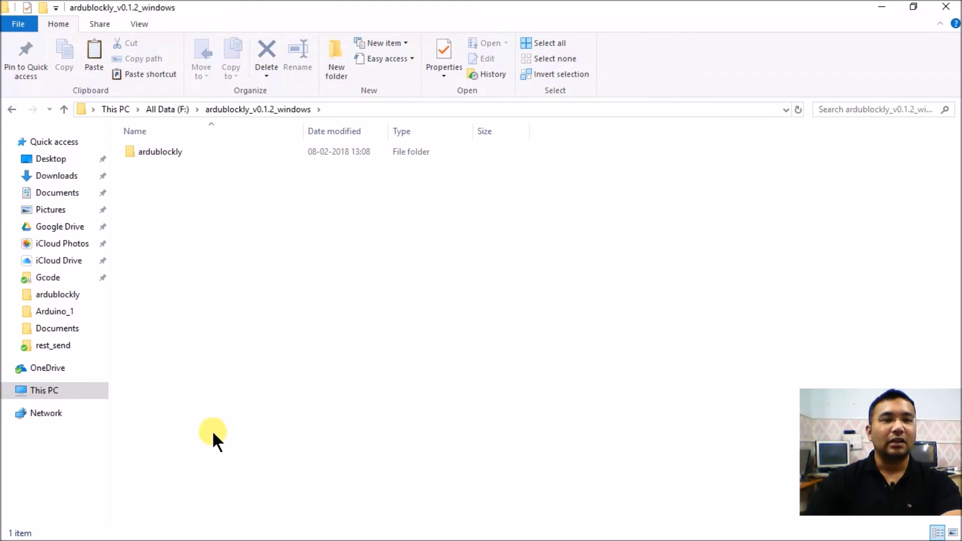
click(180, 150)
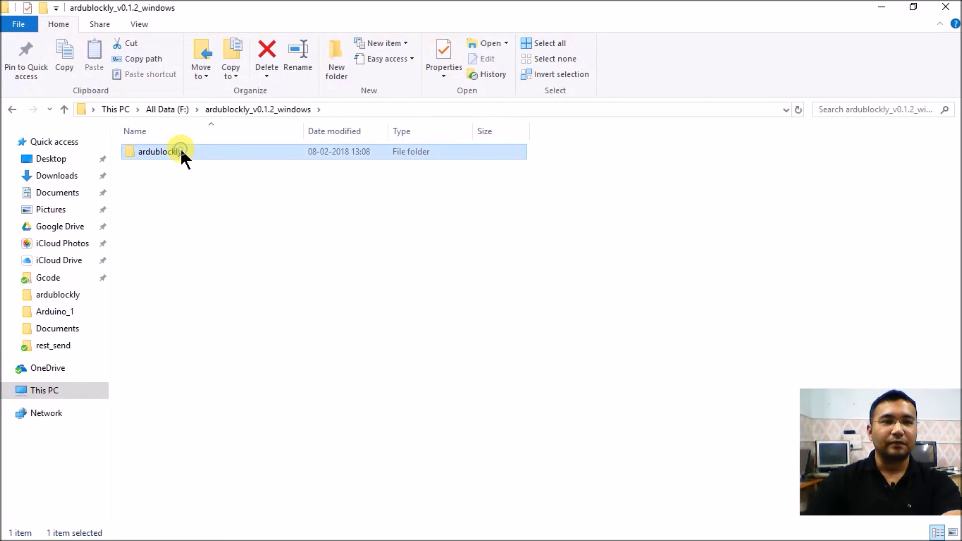
double_click(181, 152)
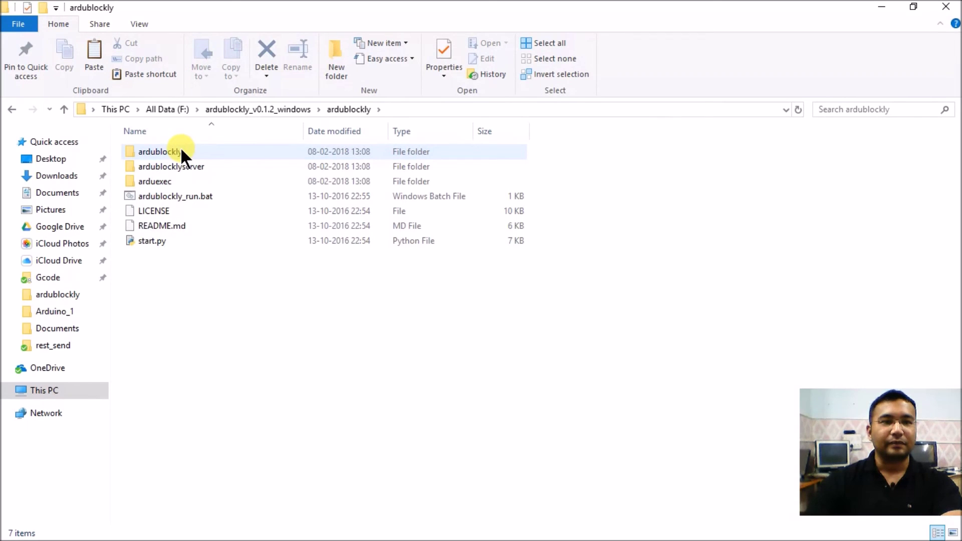
key(alt+Tab)
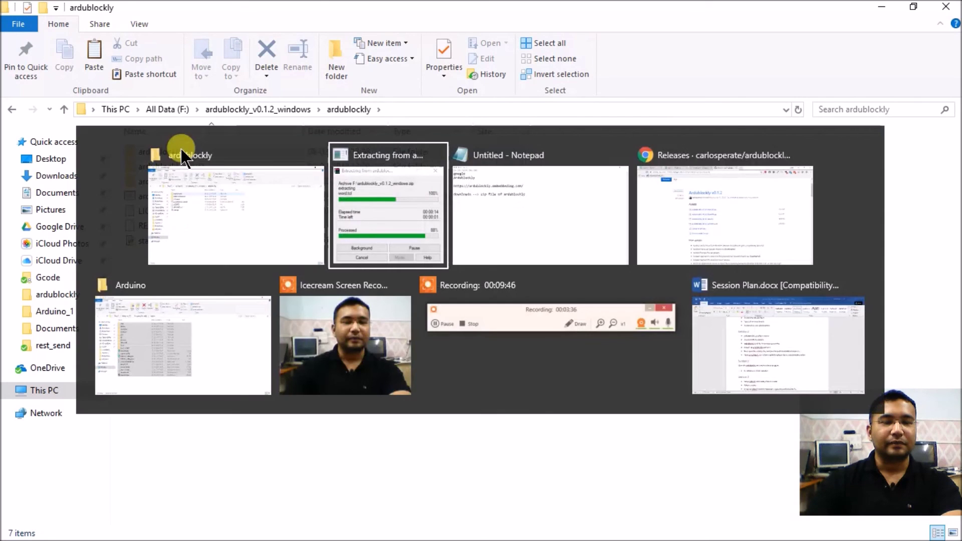